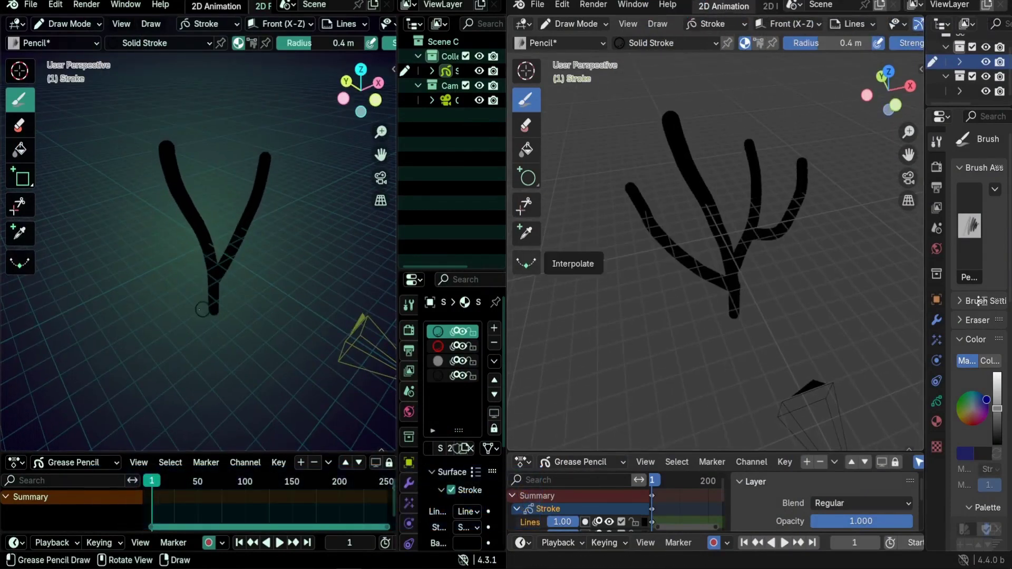
Step: Draw a new curved branch on both the 4.3 and 4.4 forks, then orbit both views to compare
drag(213, 282, 109, 193)
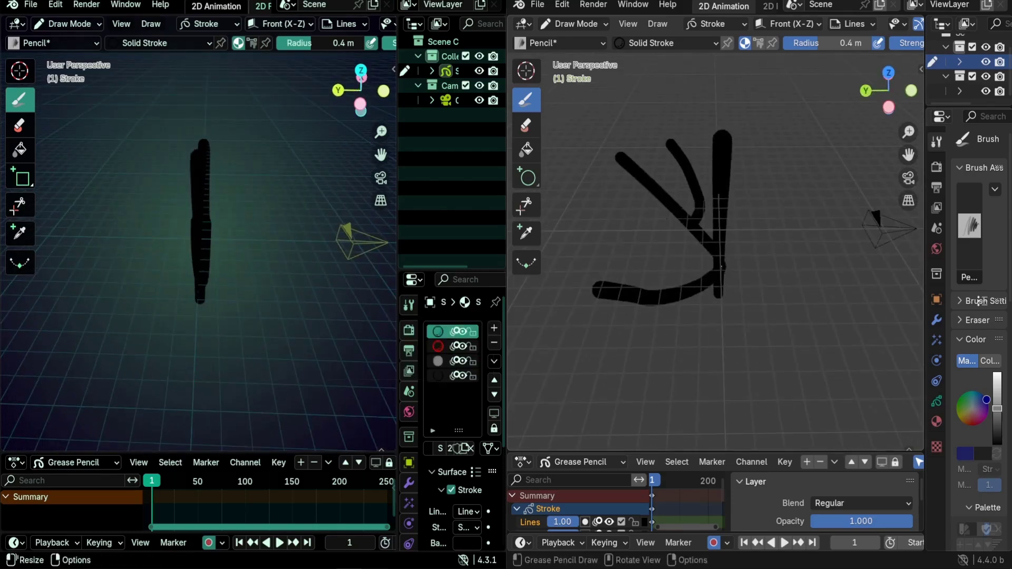
drag(765, 226, 747, 175)
mouse_move(202, 272)
middle_down()
mouse_move(268, 217)
mouse_move(157, 160)
middle_up()
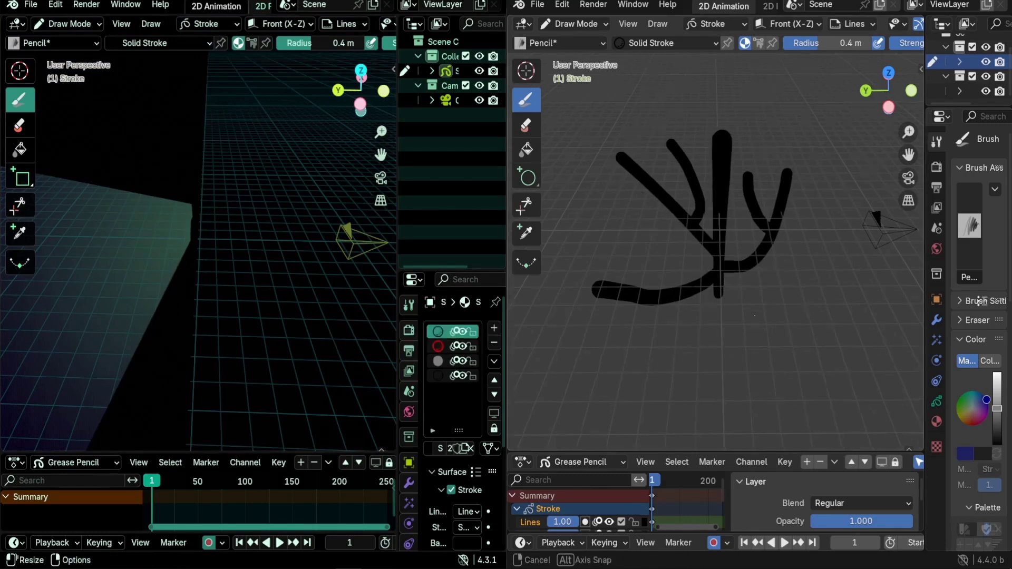
middle_drag(709, 313, 659, 258)
mouse_move(221, 231)
middle_down()
mouse_move(148, 276)
mouse_move(135, 238)
middle_up()
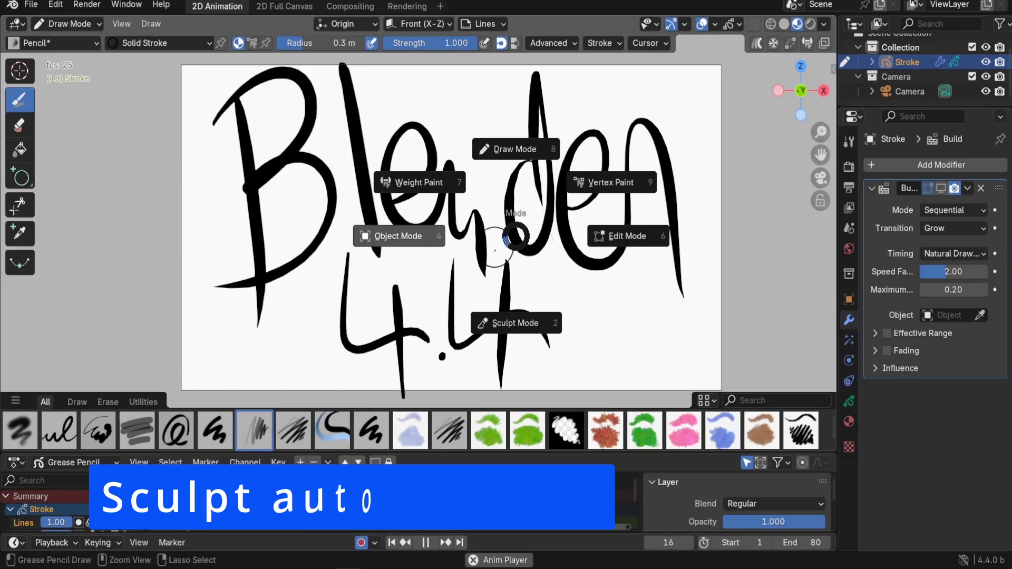
Step: Put the Blender 4.4 lettering in Sculpt Mode and uncheck Layer auto-masking
click(517, 323)
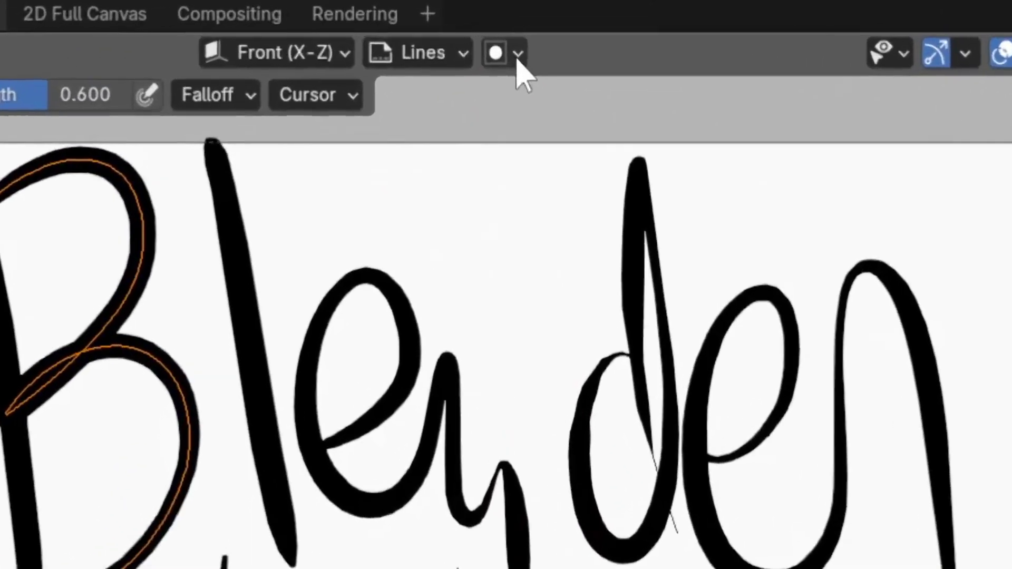
click(480, 25)
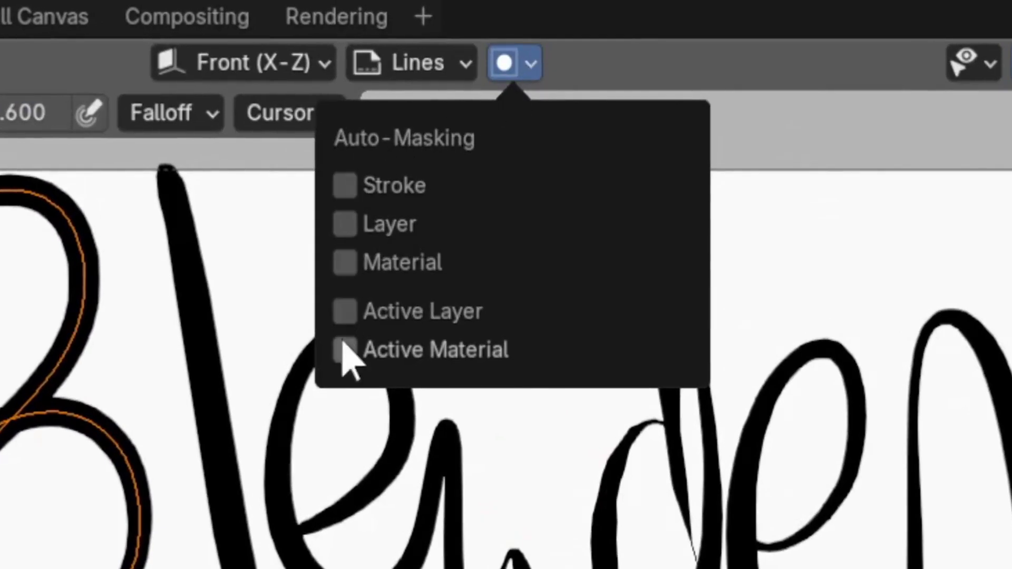
click(346, 236)
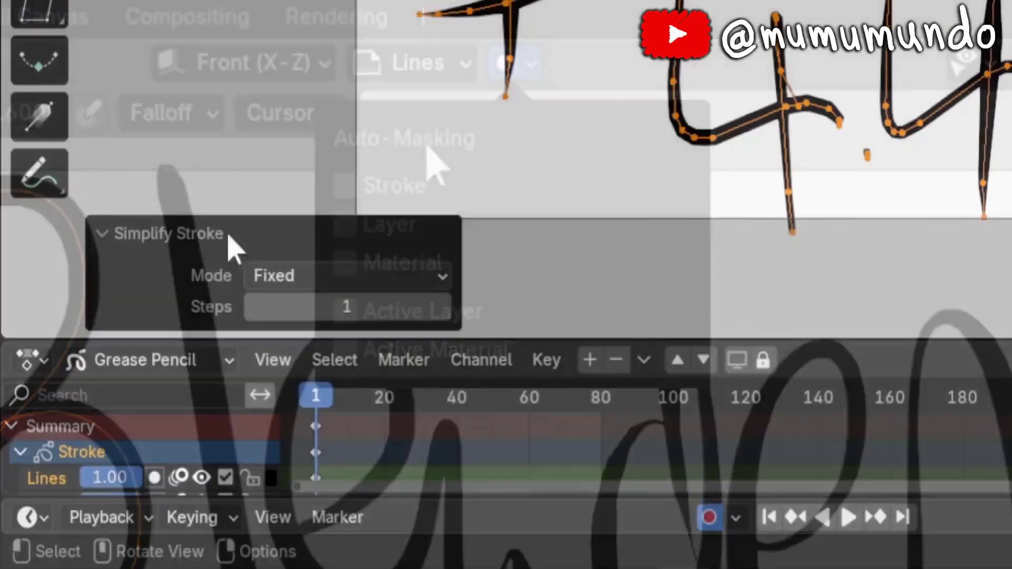
click(441, 280)
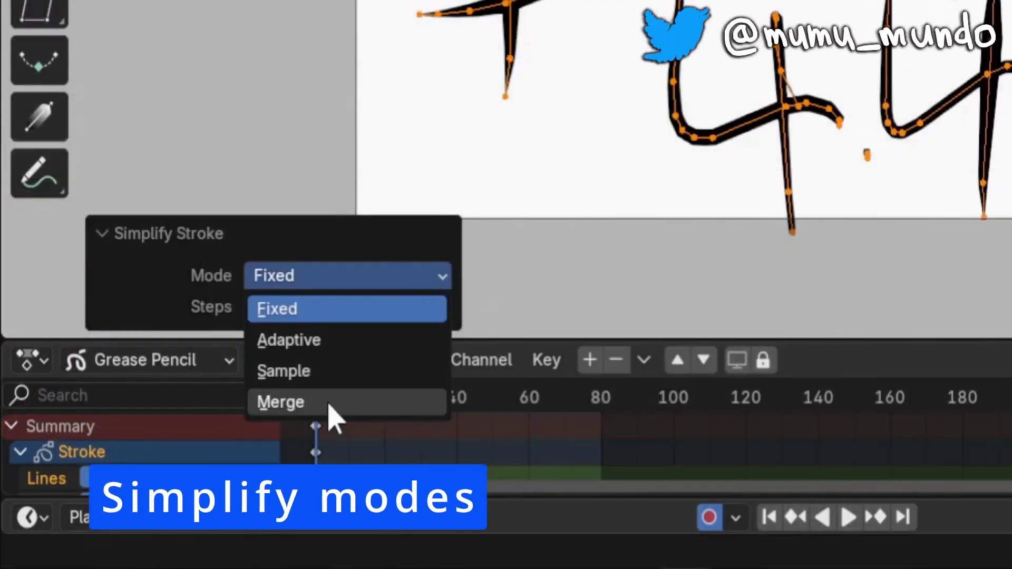
Step: Simplify the lettering in Fixed mode with Steps 4, then review the other Simplify Stroke modes
click(348, 310)
drag(347, 306, 361, 306)
mouse_move(176, 436)
mouse_down()
mouse_move(166, 436)
mouse_move(182, 435)
mouse_up()
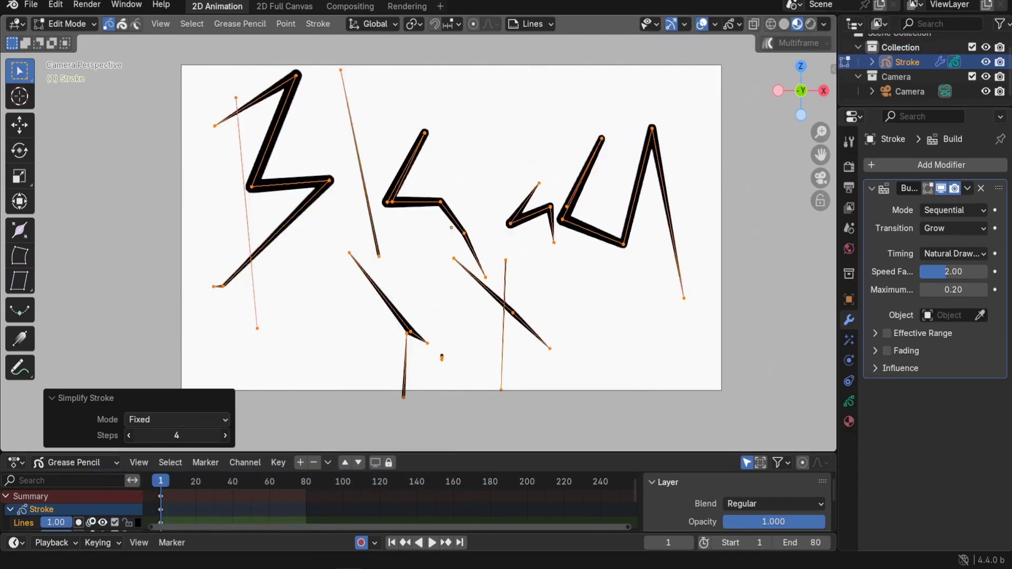
click(318, 25)
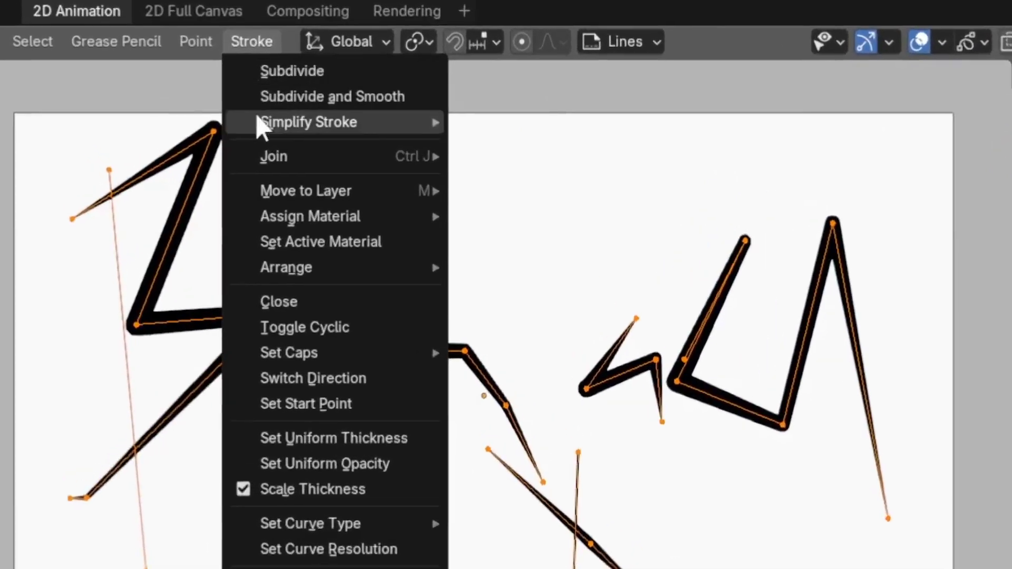
mouse_move(336, 72)
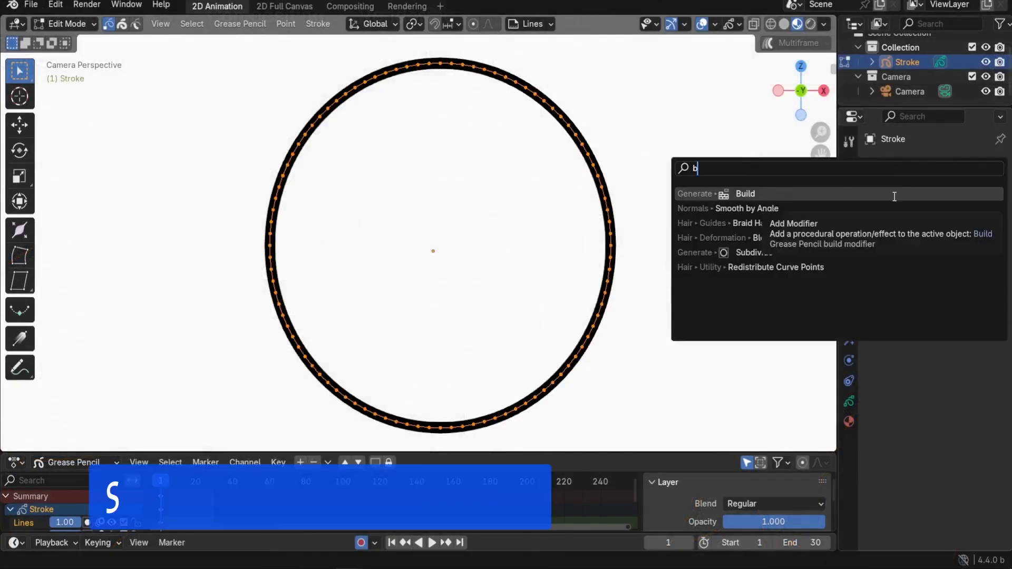
Step: Add a Build modifier to the circle stroke with Frames set to 30
key(Return)
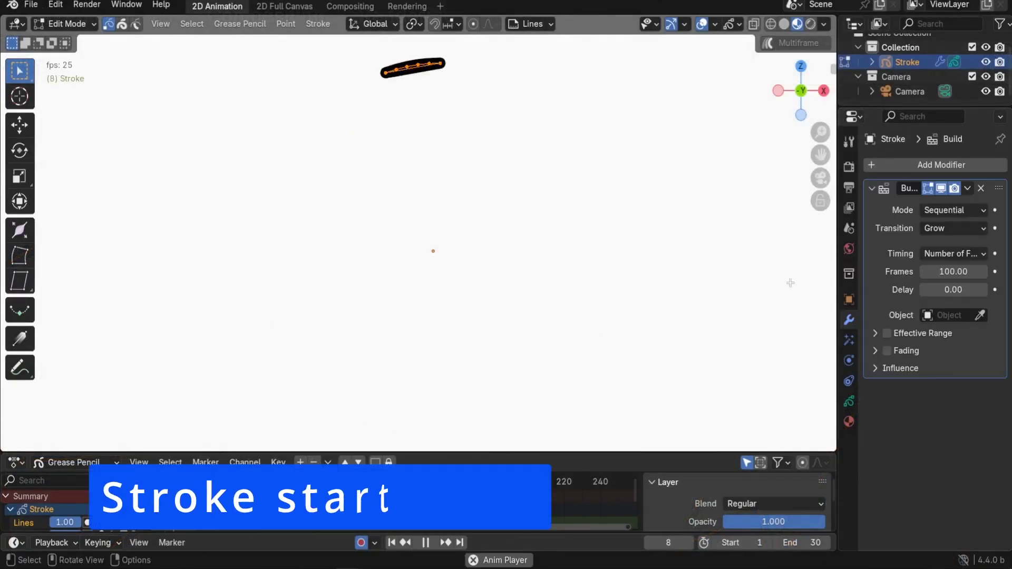
click(944, 271)
text(30)
key(Return)
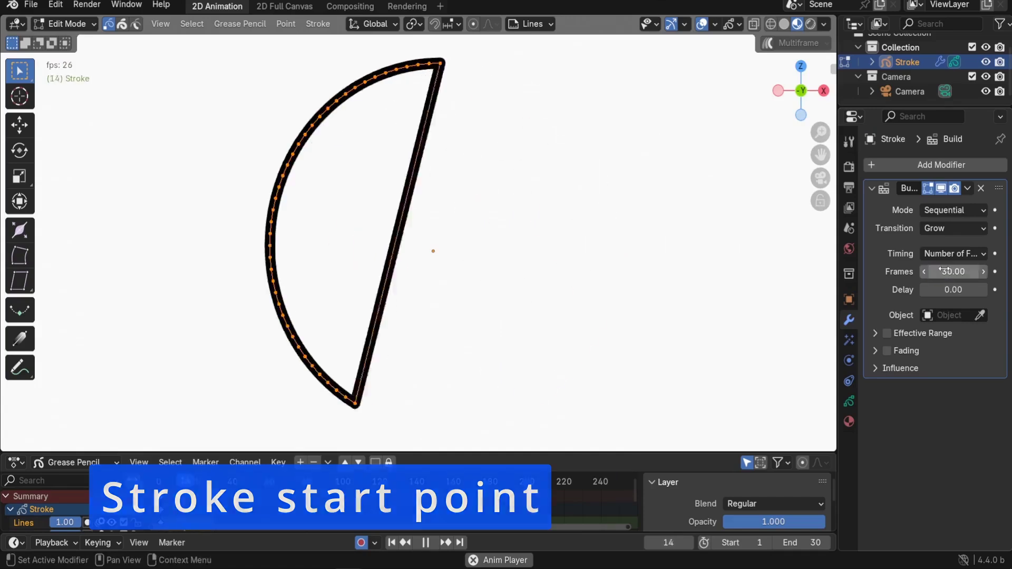
key(space)
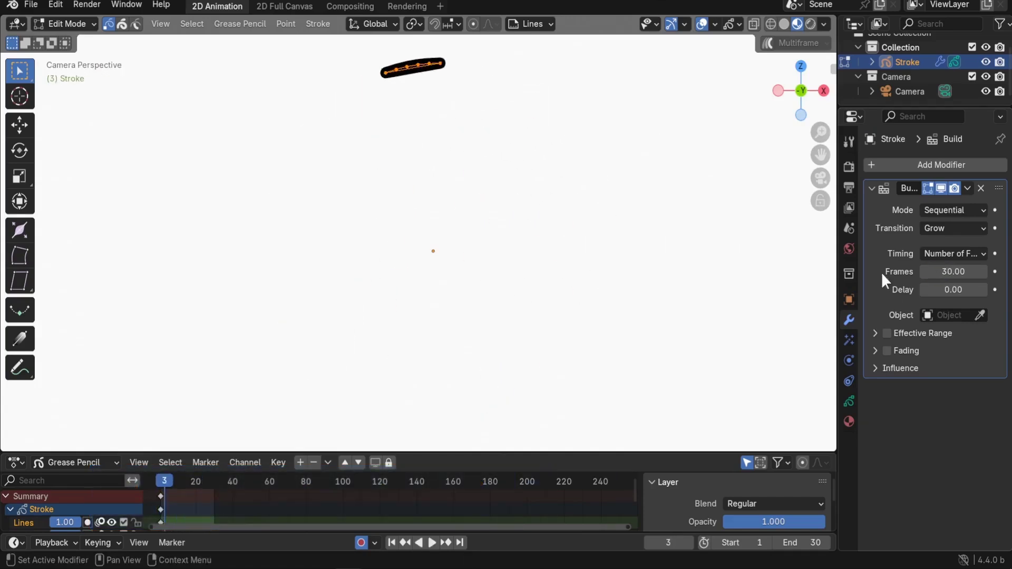
Step: Make a point on the circle's left edge the stroke start and preview the build
click(273, 221)
click(318, 24)
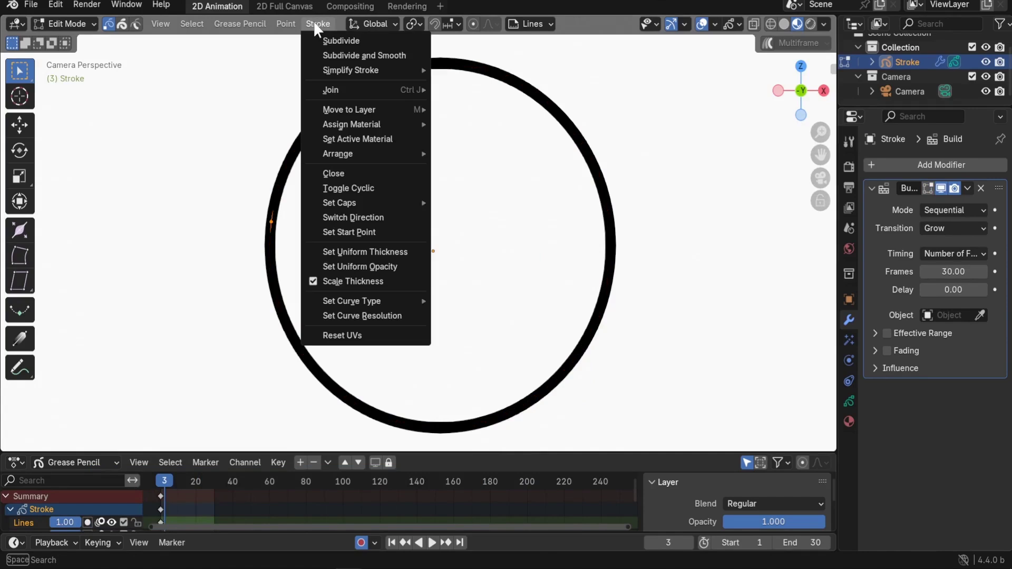
click(337, 232)
key(space)
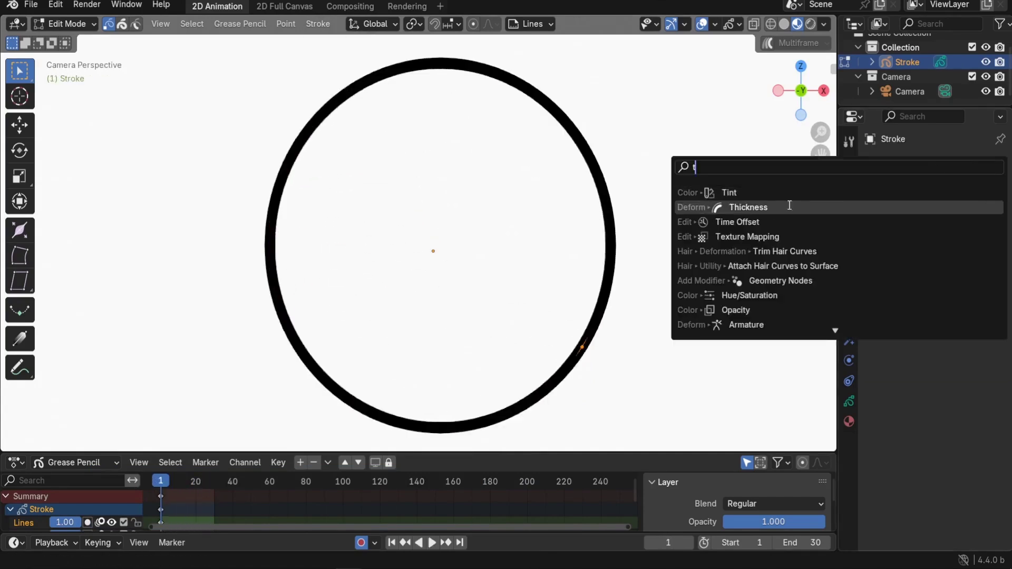
click(728, 203)
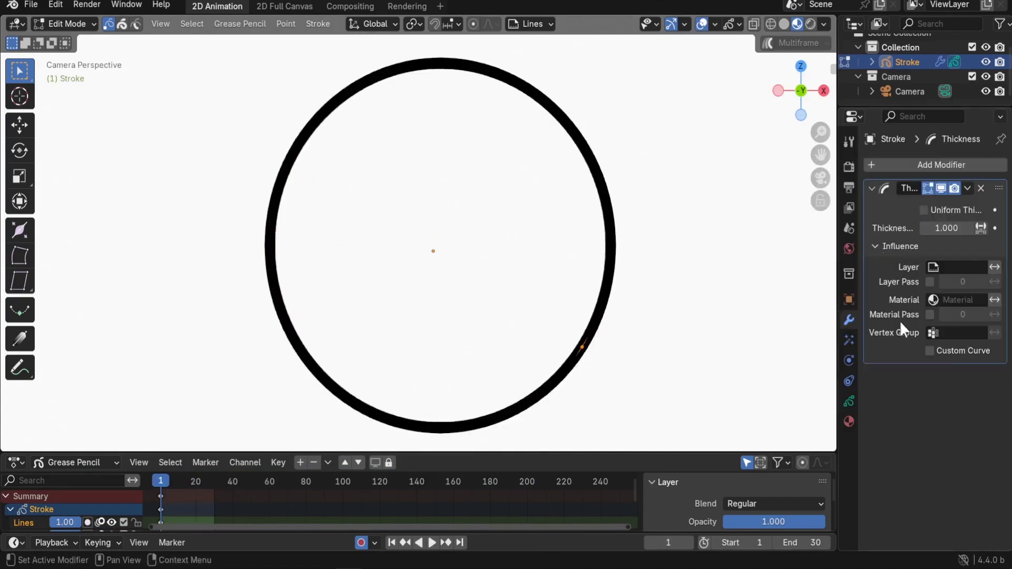
Step: Give the stroke thickness 2.692 with a custom arched curve tapering both ends
click(930, 351)
drag(947, 228, 970, 228)
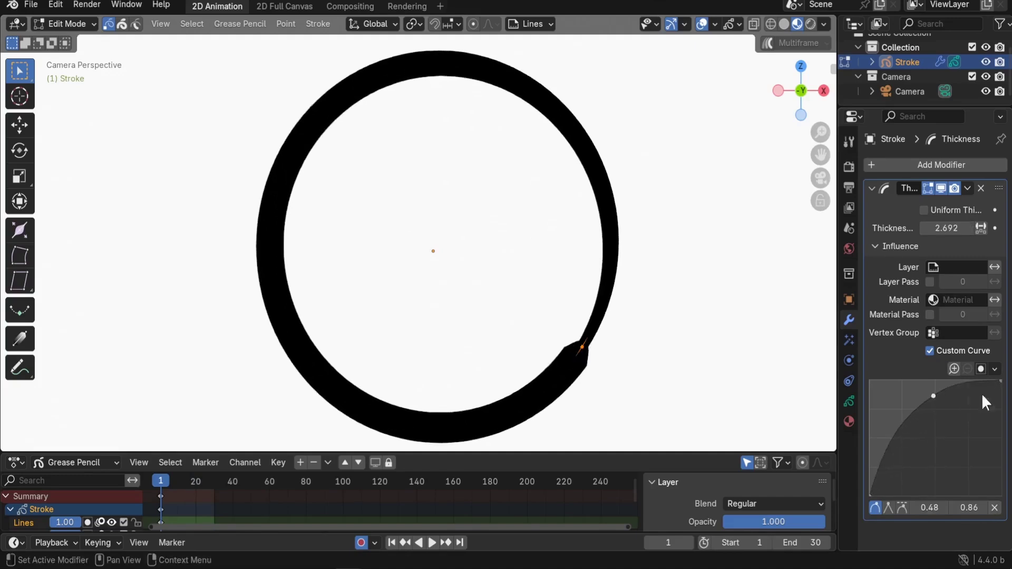
mouse_move(936, 440)
mouse_down()
mouse_move(938, 405)
mouse_move(902, 392)
mouse_up()
drag(970, 416, 983, 406)
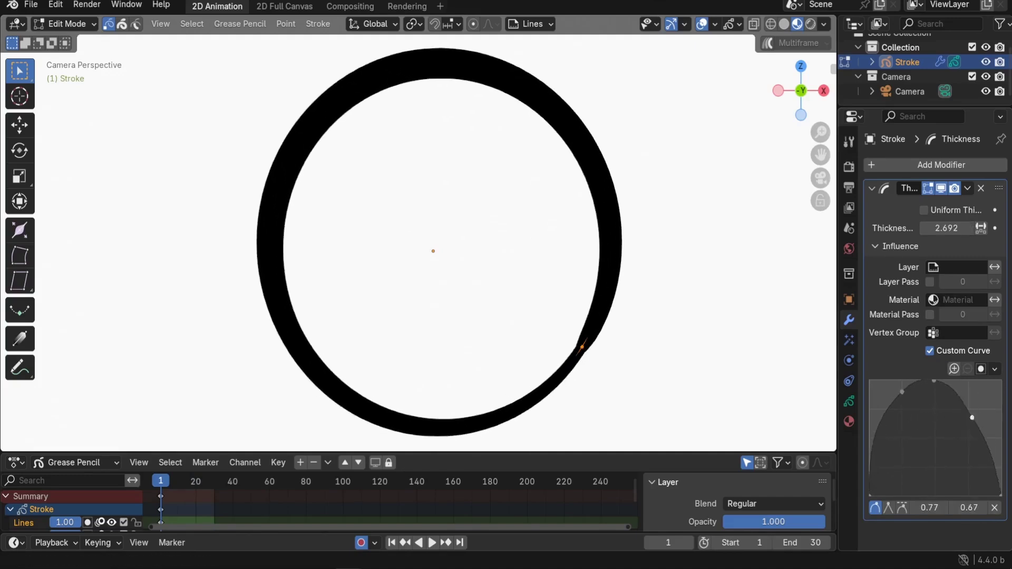
Step: Move the stroke's start point to the circle's upper right with Set Start Point
click(318, 24)
click(354, 233)
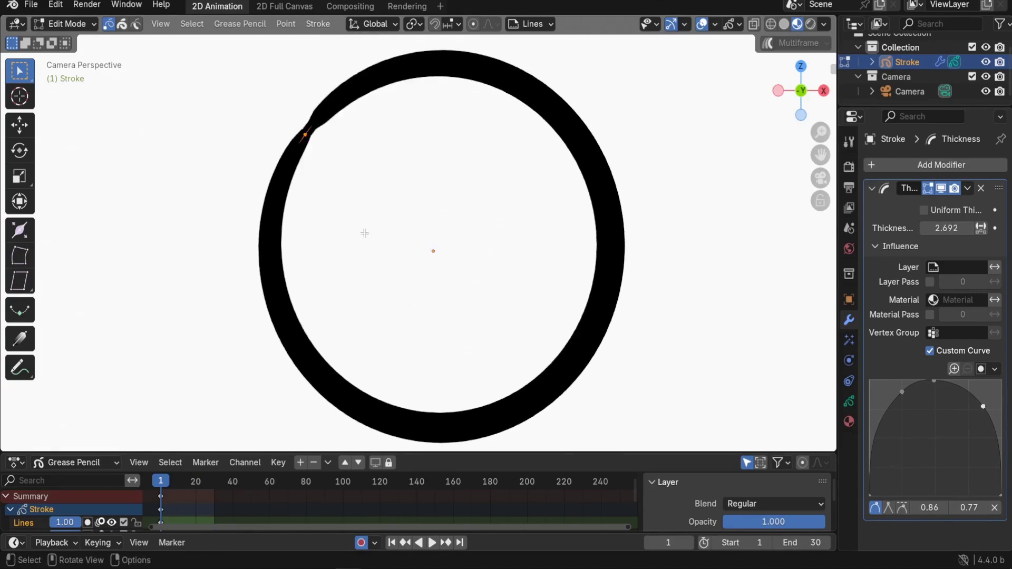
click(318, 24)
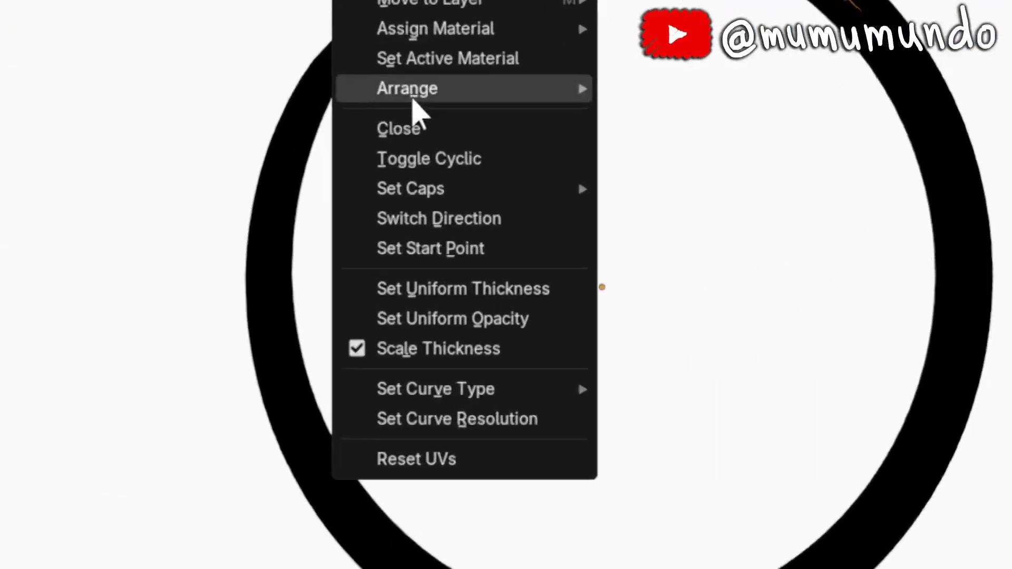
click(447, 255)
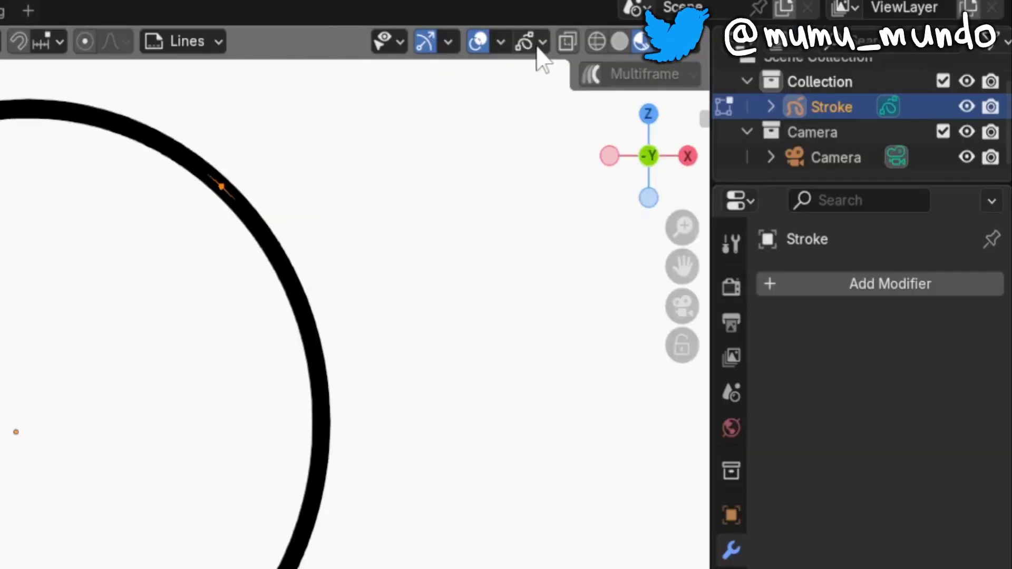
Step: Enable the Stroke Direction overlay, then lasso around the letters 'er' of the lettering
click(737, 25)
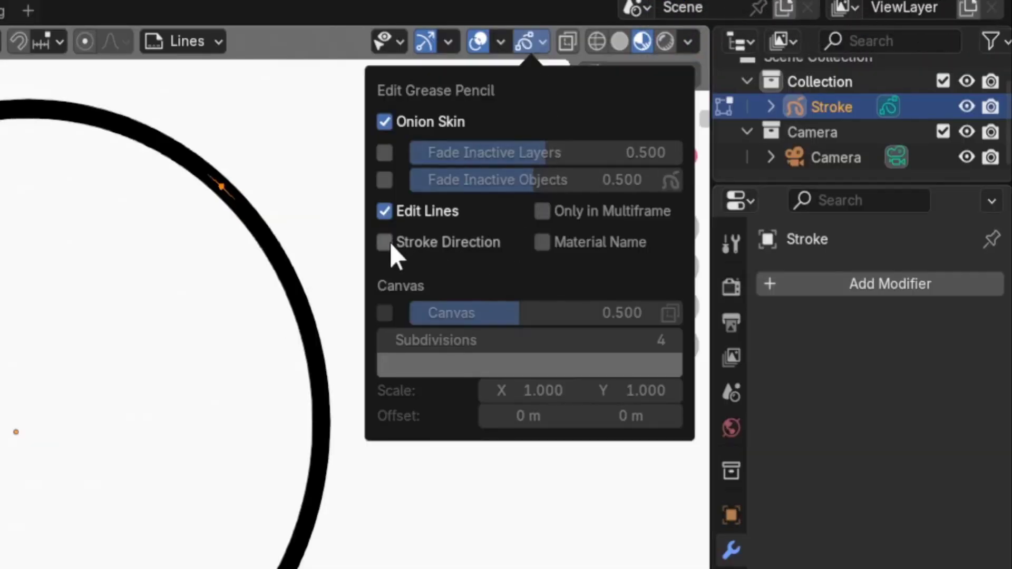
click(385, 242)
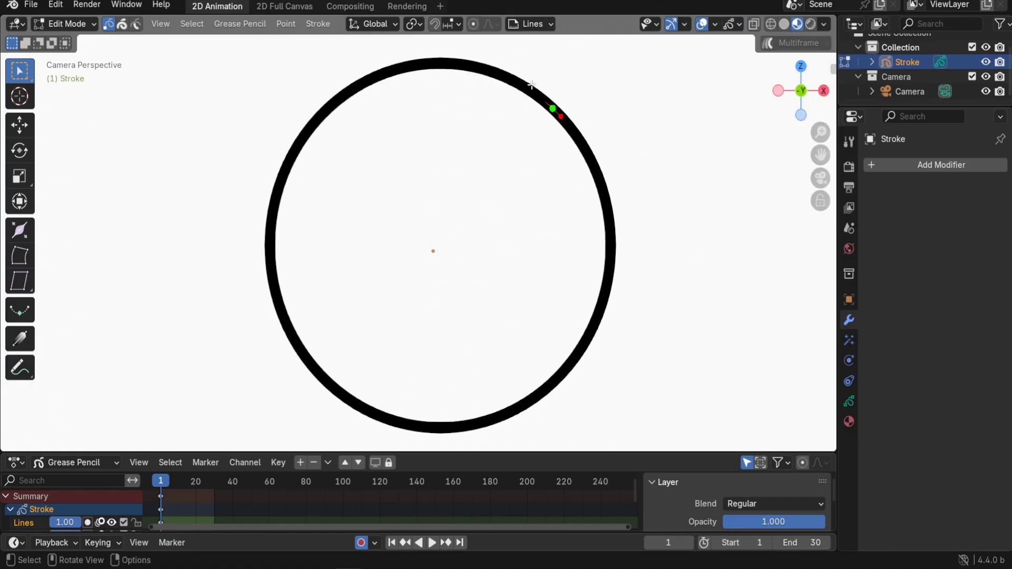
scroll(545, 83, up, 4)
shift+middle_drag(625, 84, 459, 343)
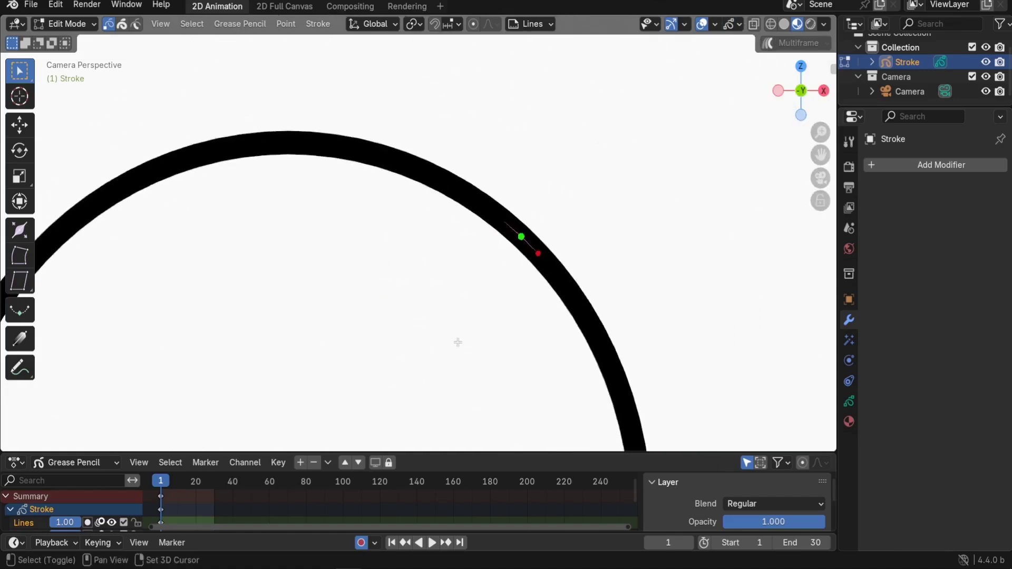
scroll(583, 336, up, 3)
mouse_move(705, 203)
mouse_down()
mouse_move(702, 117)
mouse_move(648, 87)
mouse_move(593, 99)
mouse_up()
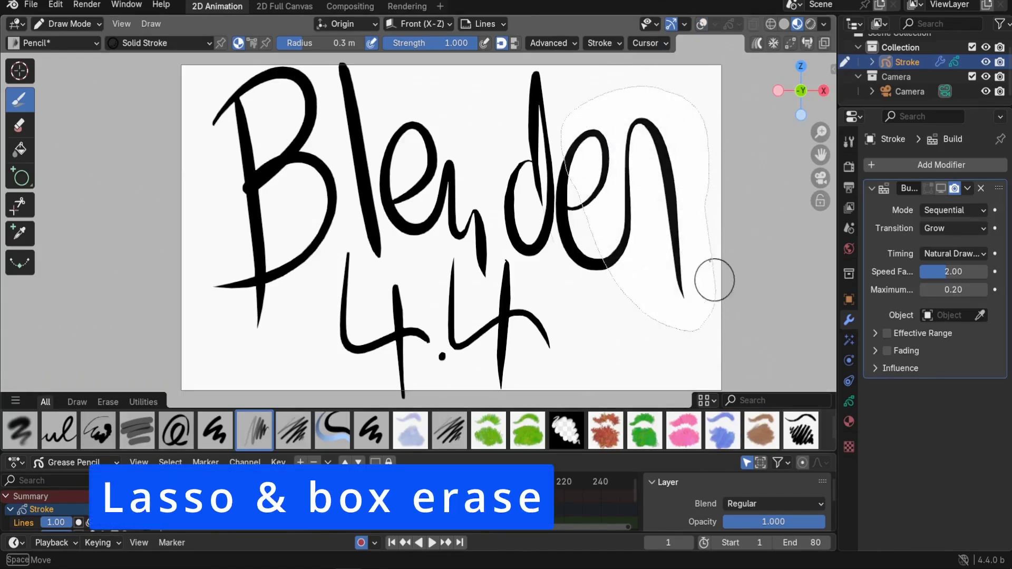
Step: Erase the 'er' letters and the B's vertical stroke with lasso erasing
drag(715, 280, 697, 244)
drag(217, 215, 280, 193)
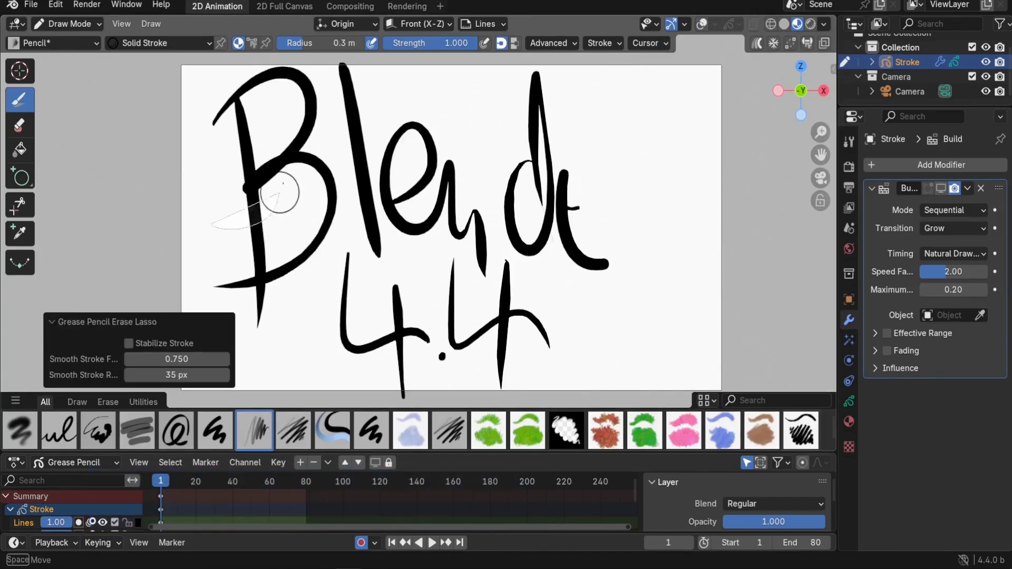
drag(187, 190, 214, 240)
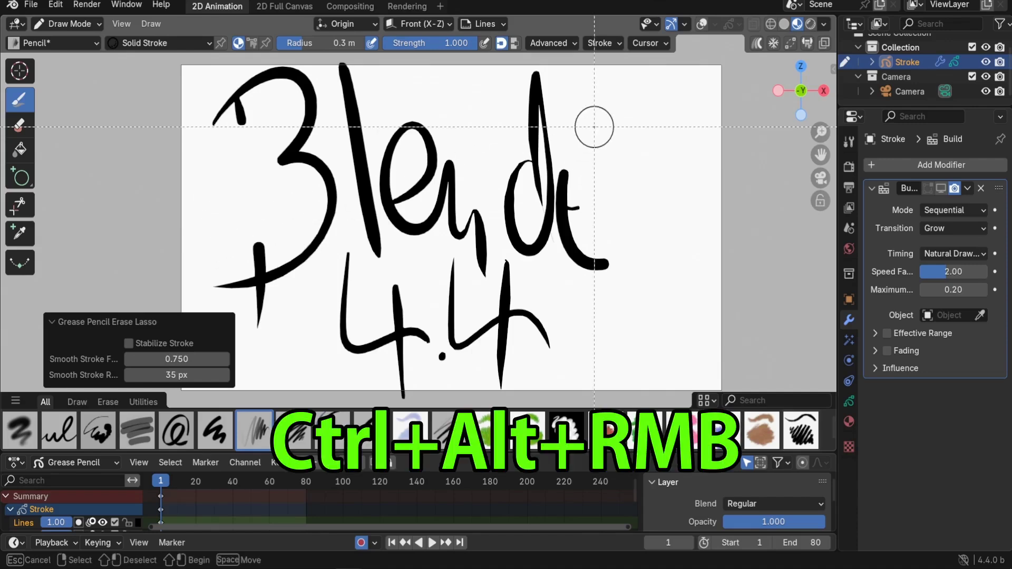
Step: Box-erase strokes across the lettering, undo it, and play the build animation
ctrl+alt+right_drag(594, 127, 407, 187)
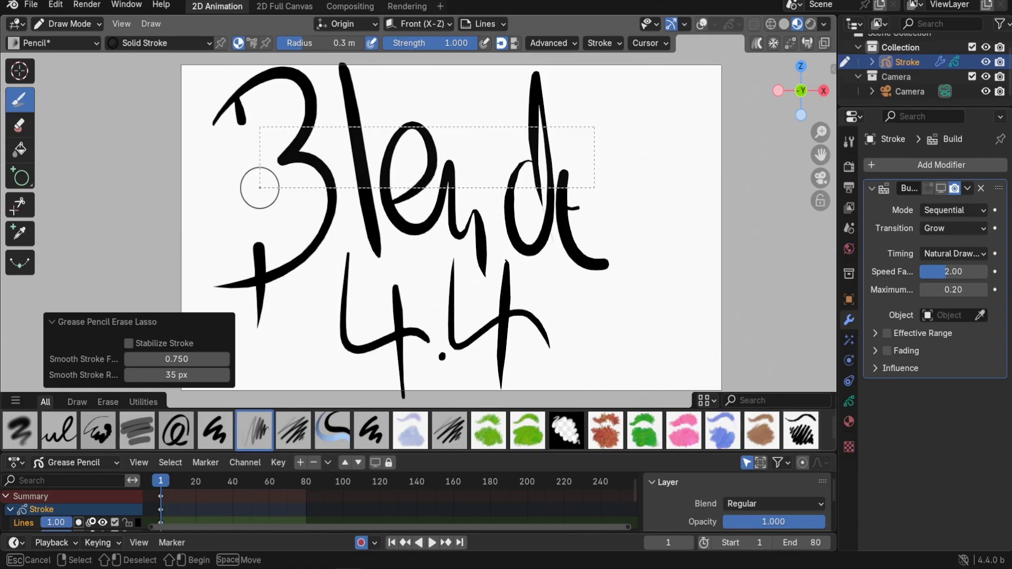
ctrl+alt+right_drag(260, 187, 260, 188)
key(ctrl+z)
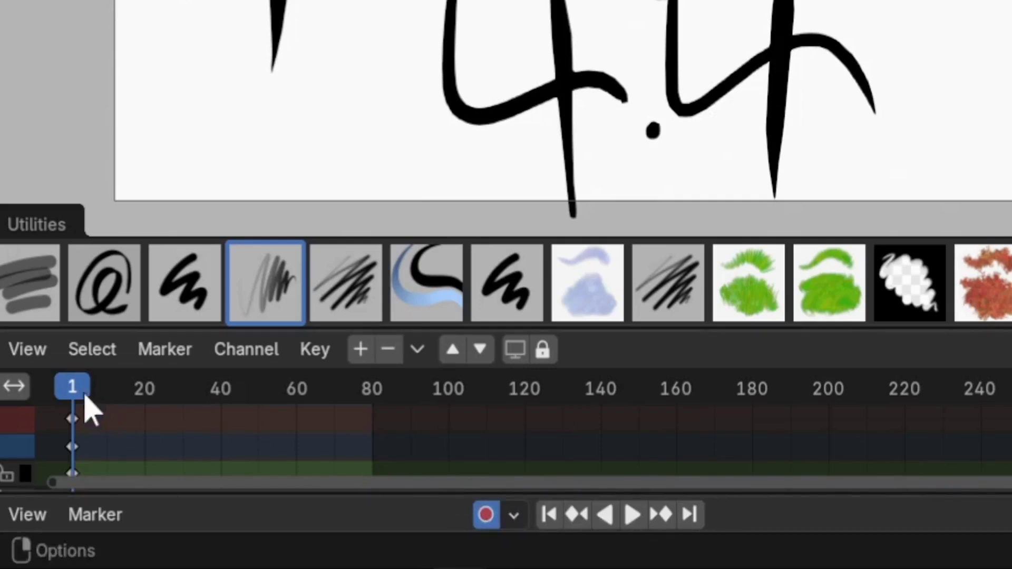
key(space)
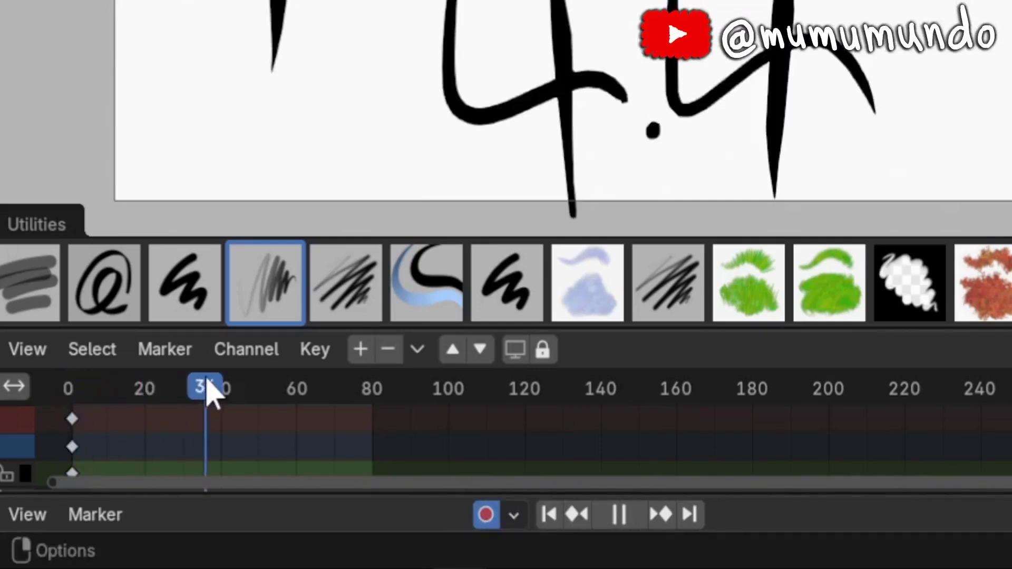
key(space)
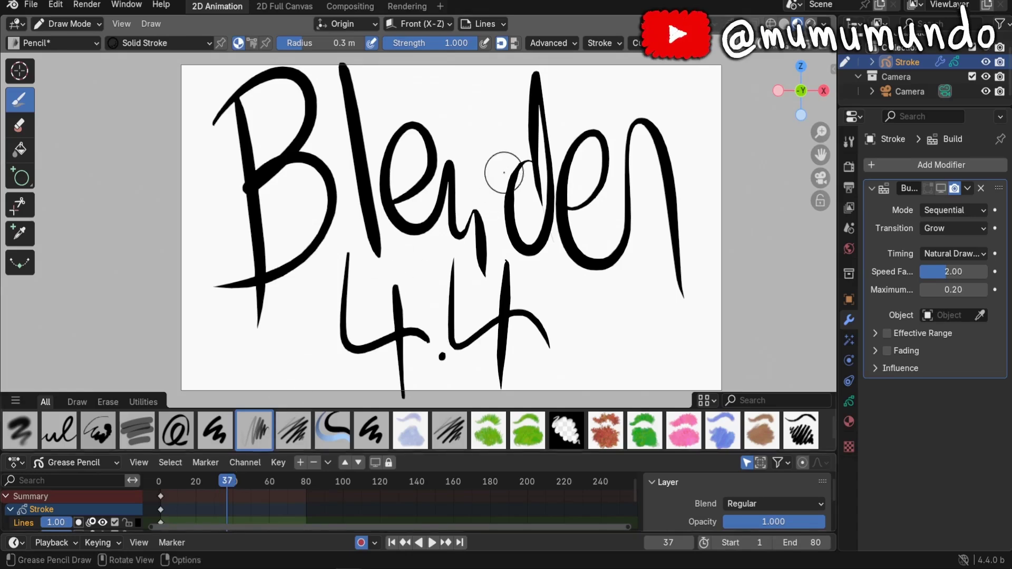
Step: Lasso-erase the middle 'e' and 'n' strokes at frame 37, toggling undo and redo
drag(490, 166, 467, 123)
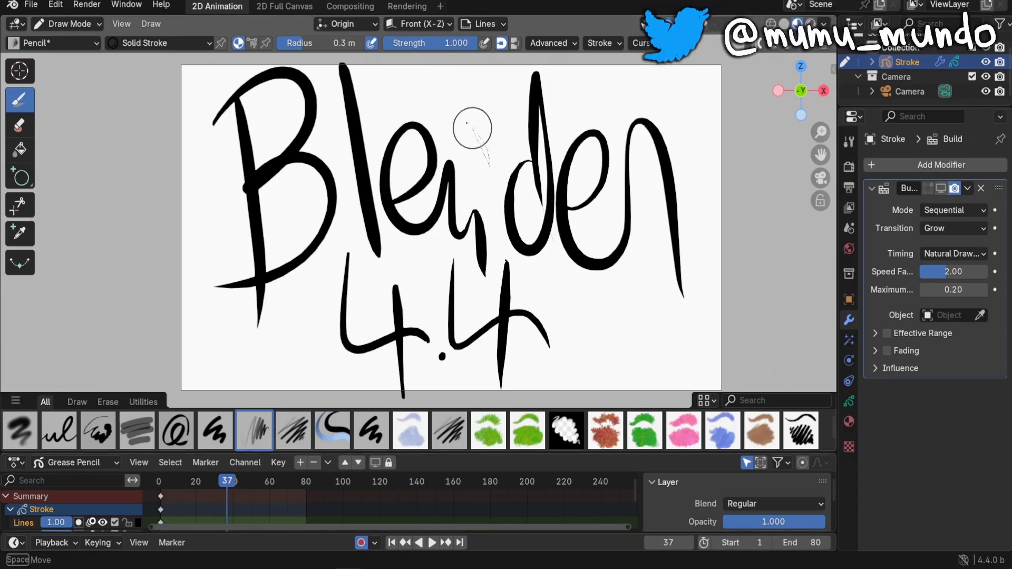
mouse_move(371, 179)
mouse_down()
mouse_move(391, 243)
mouse_move(413, 263)
mouse_move(459, 253)
mouse_move(465, 276)
mouse_up()
ctrl+alt+drag(494, 216, 487, 180)
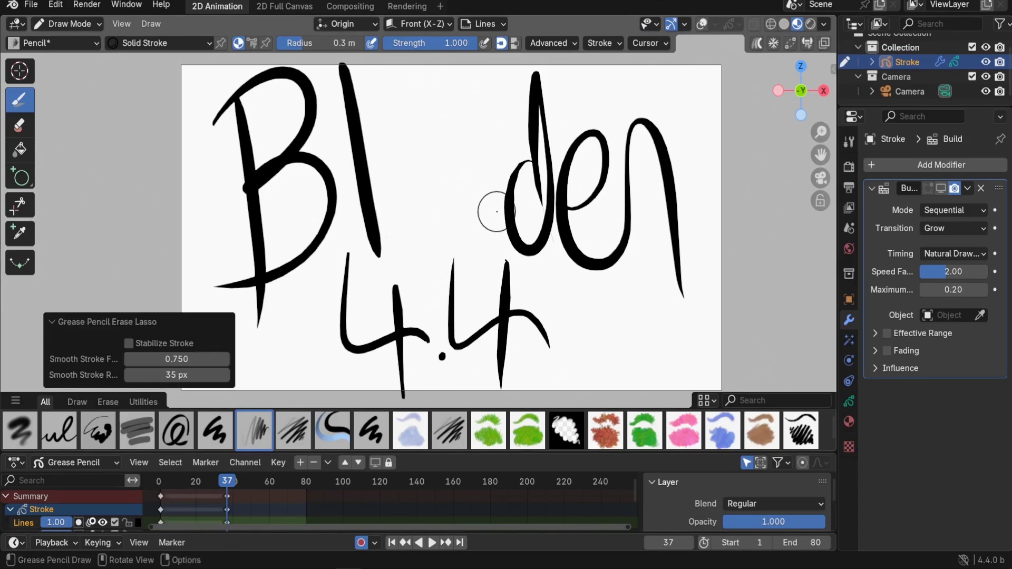
key(ctrl+z)
key(ctrl+shift+z)
key(ctrl+z)
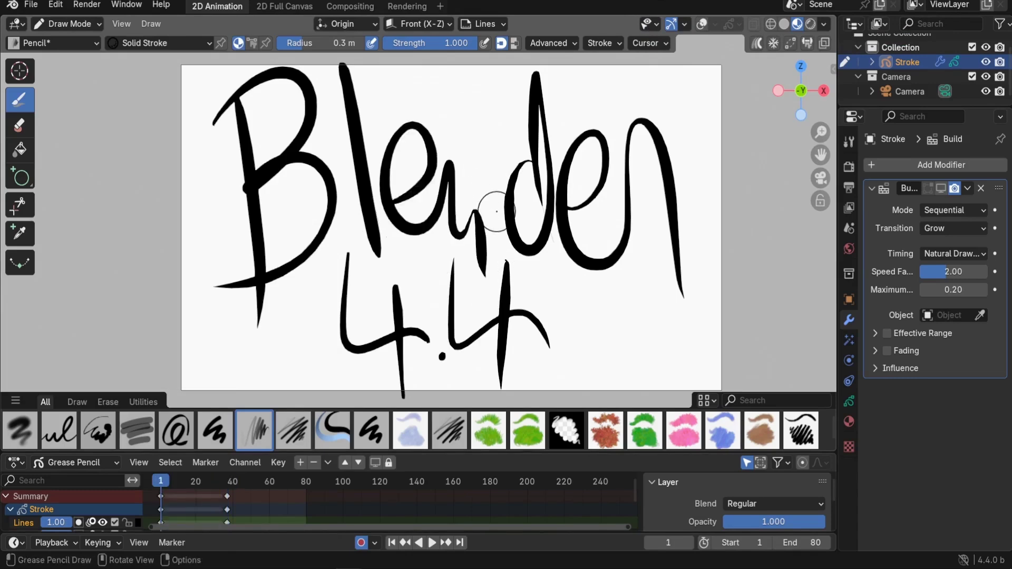
key(ctrl+shift+z)
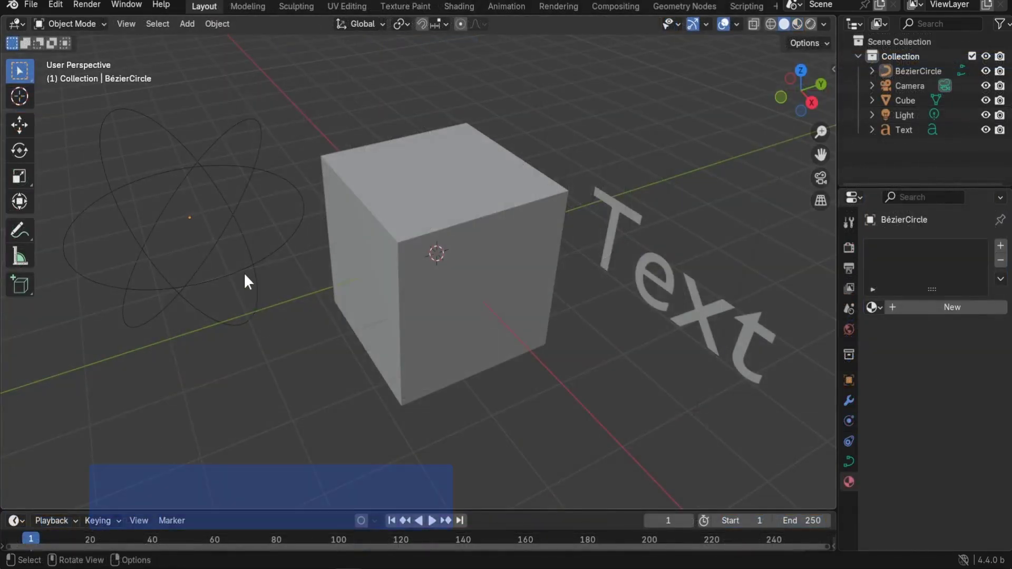
Step: Select the Bézier circle, cube and Text object in turn, twice over
click(246, 269)
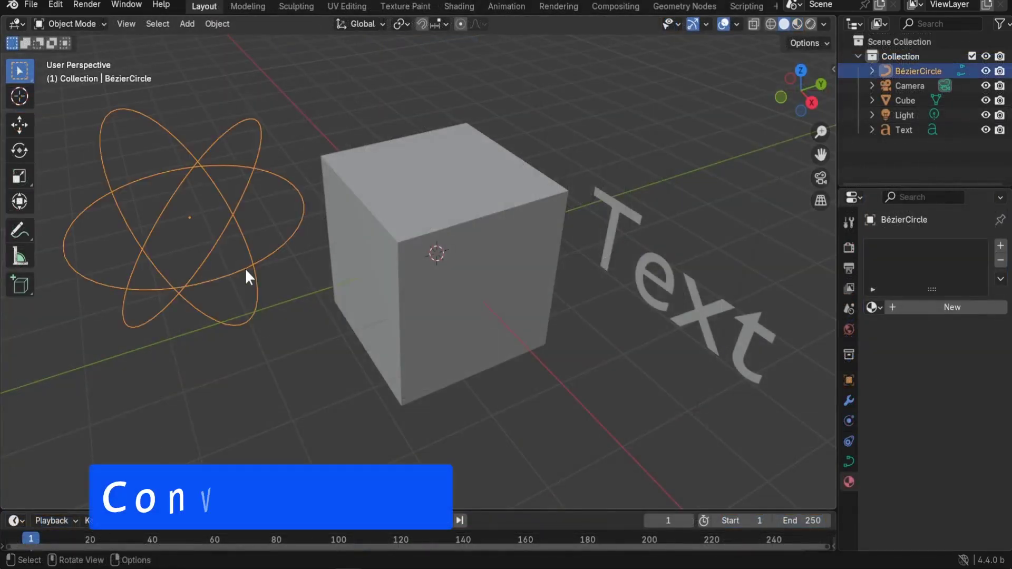
click(472, 321)
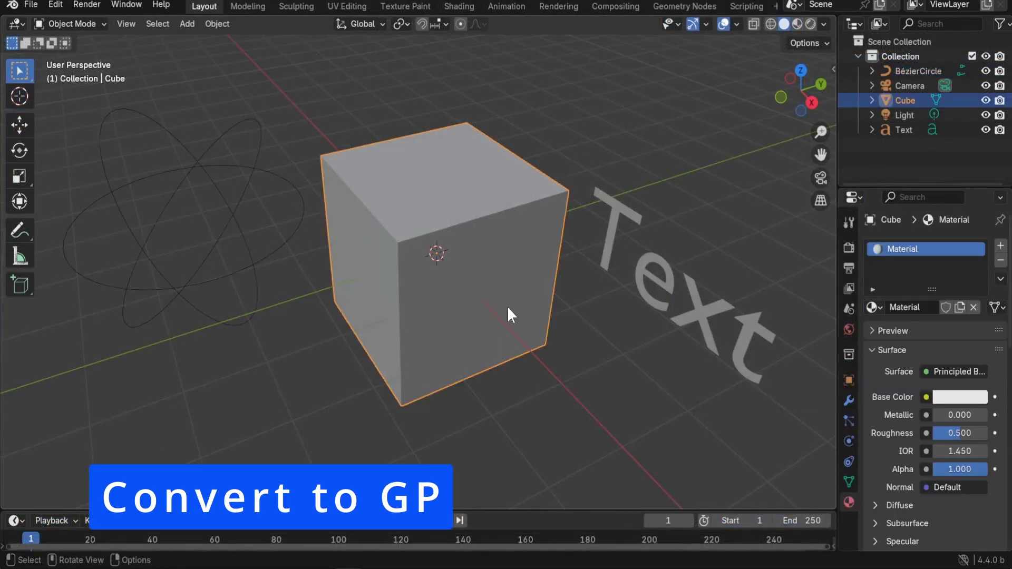
click(602, 261)
click(260, 255)
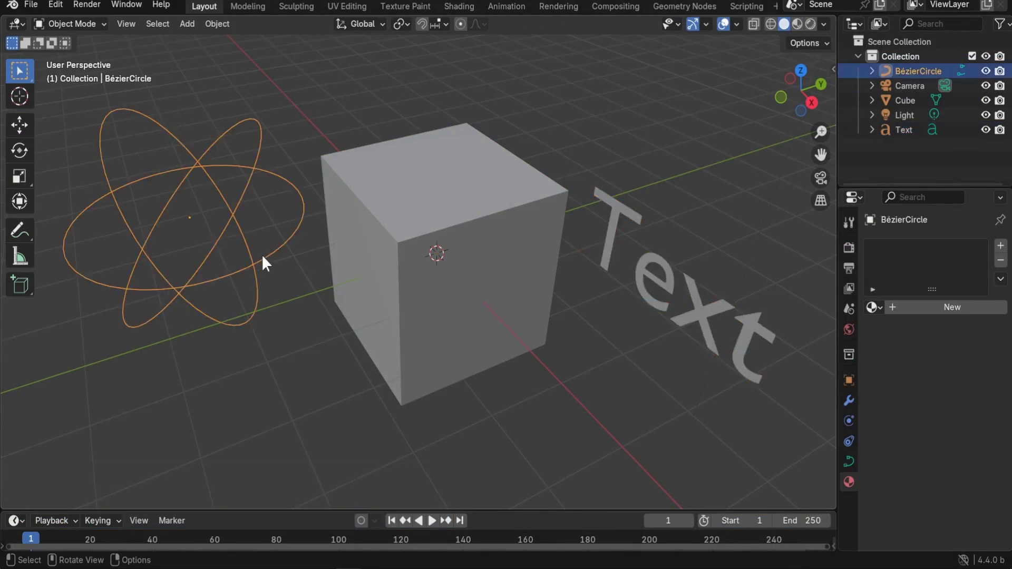
click(493, 290)
click(607, 270)
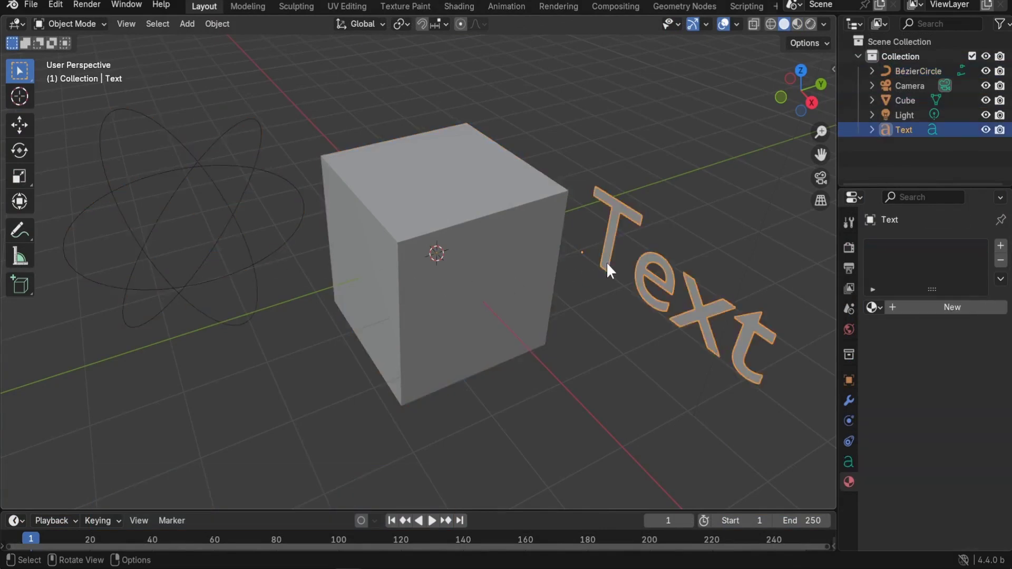
Step: Convert the cube to a Grease Pencil object via Object > Convert
click(467, 228)
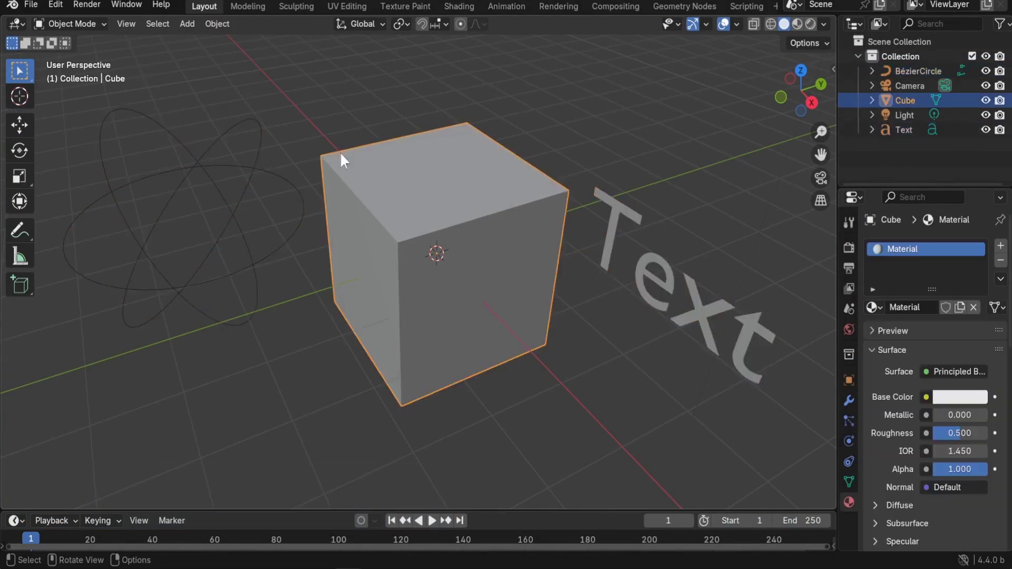
click(224, 25)
mouse_move(263, 466)
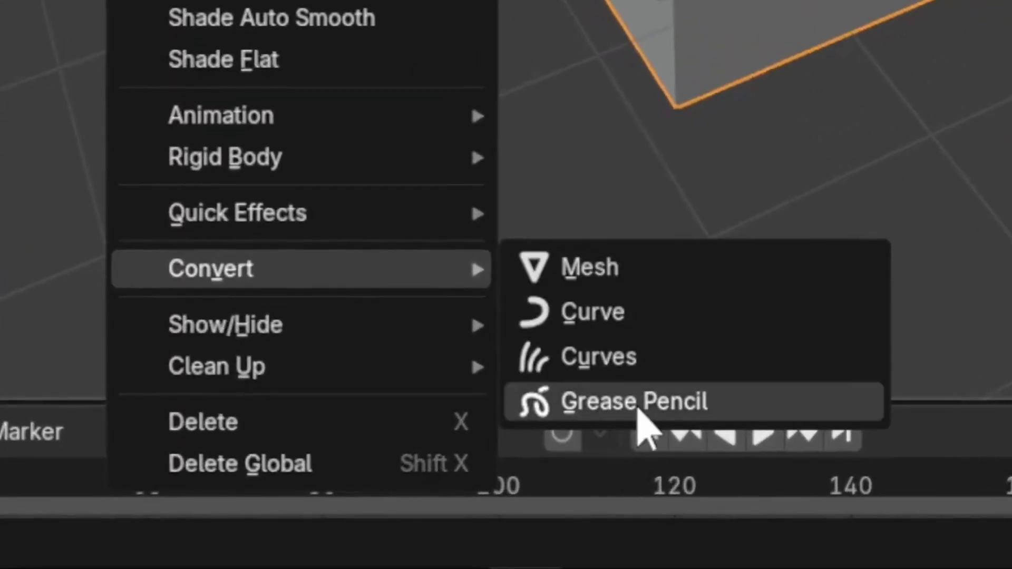
click(639, 412)
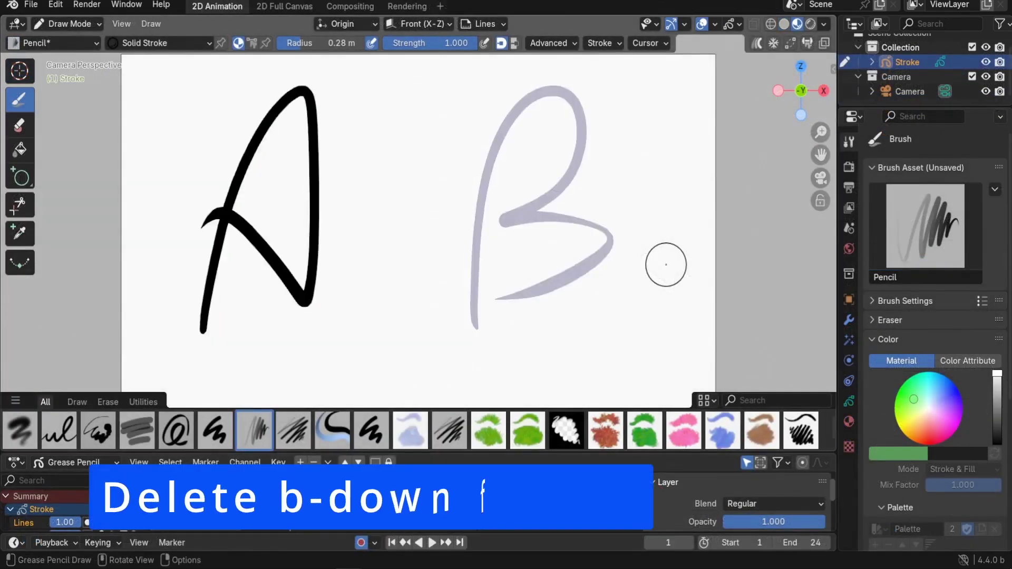
Step: Play the A-to-B interpolation, then delete its breakdown frames, keeping keys 1 and 24
key(Up)
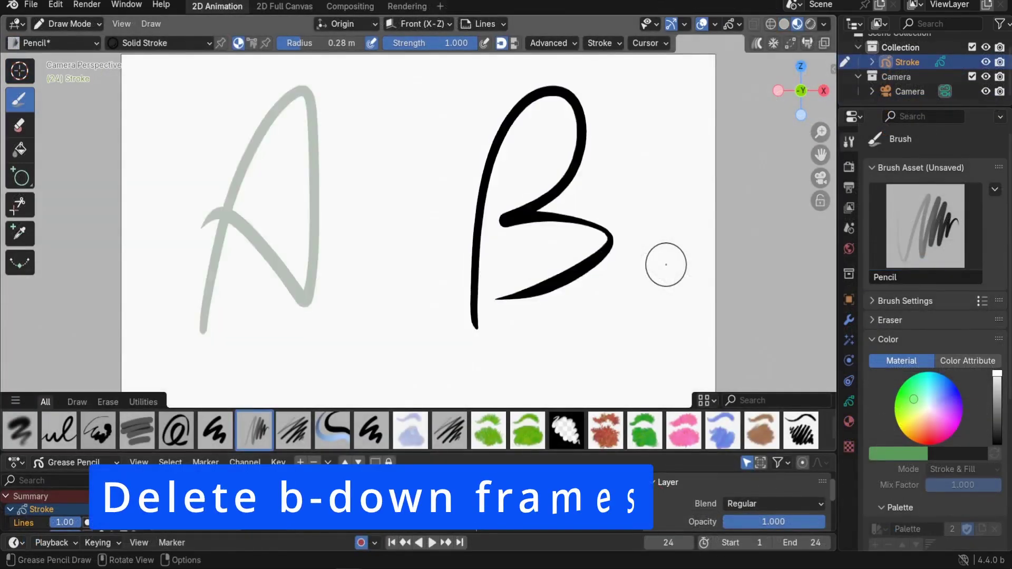
key(Down)
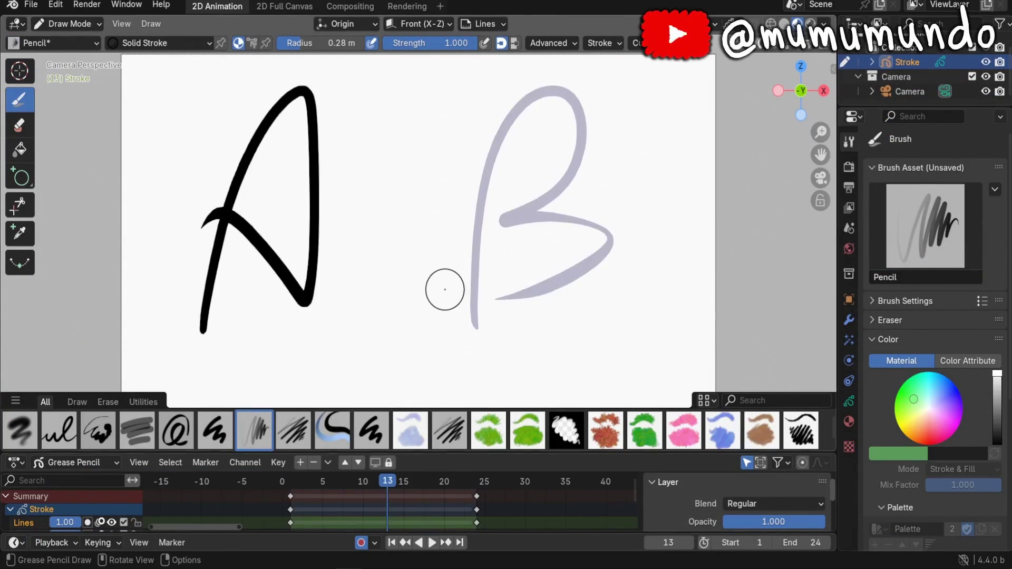
key(space)
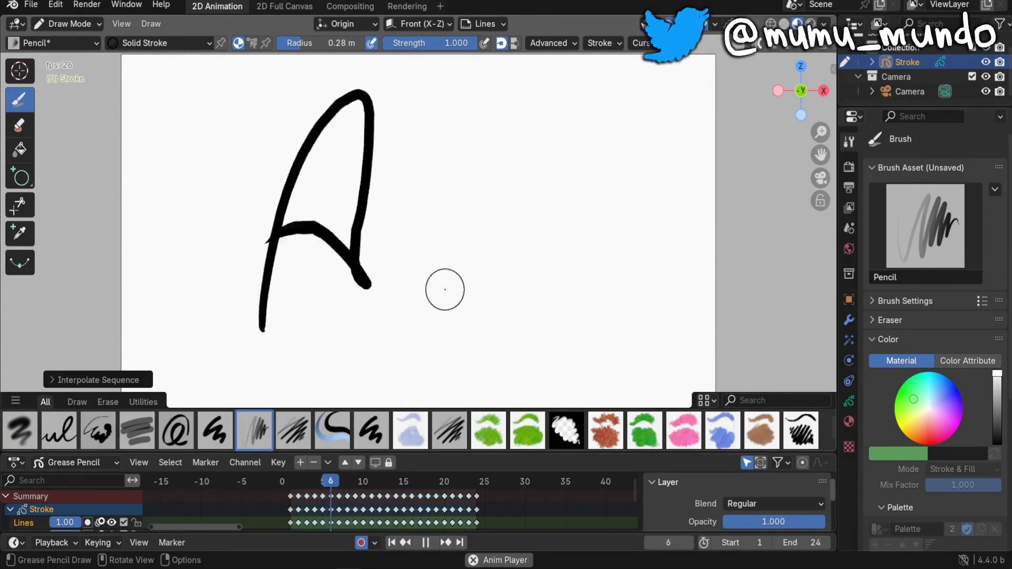
key(space)
drag(267, 504, 526, 533)
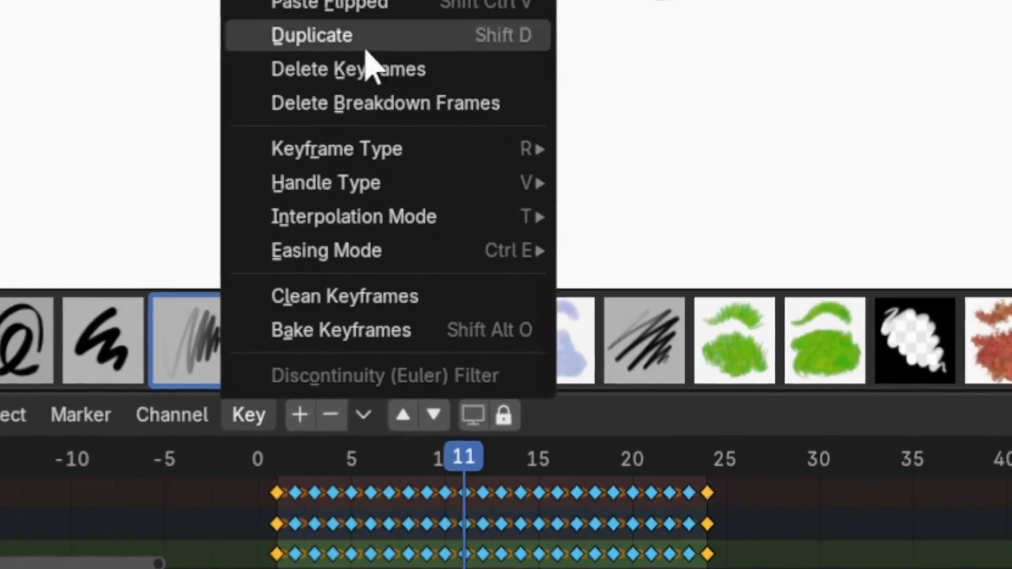
click(389, 108)
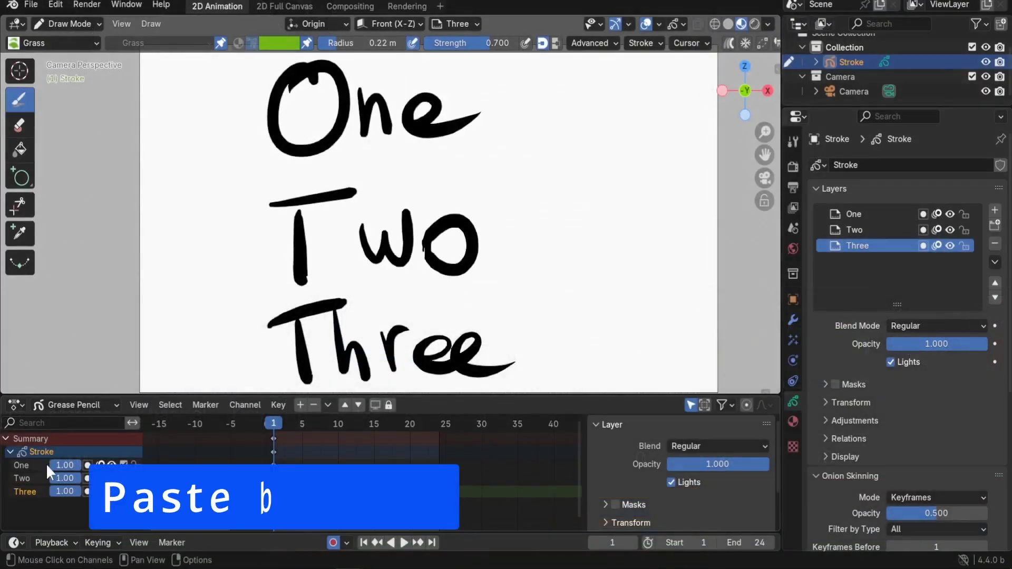
Step: Step through layers One, Two and Three, then select all strokes in Edit Mode
click(34, 466)
click(30, 477)
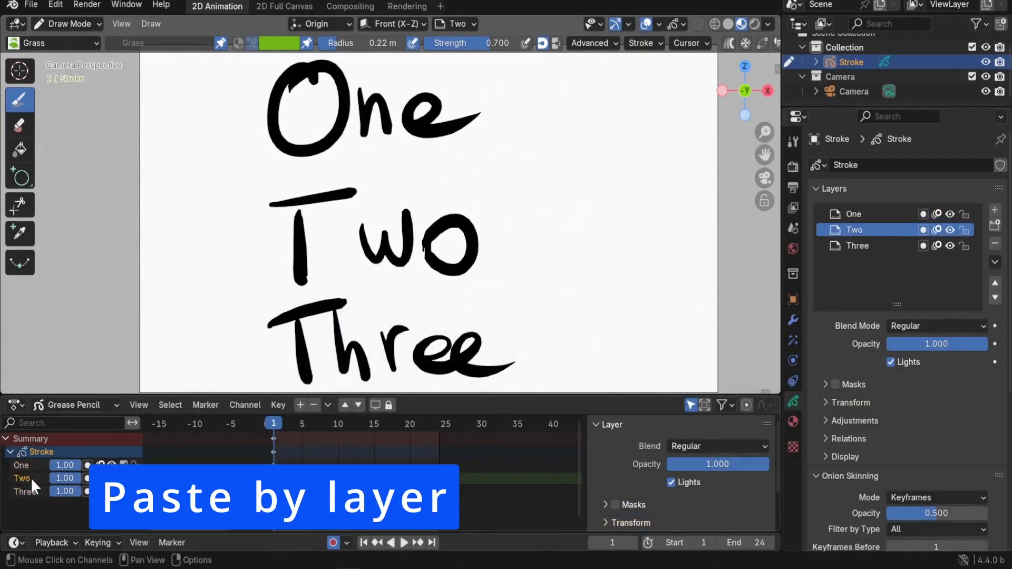
click(31, 492)
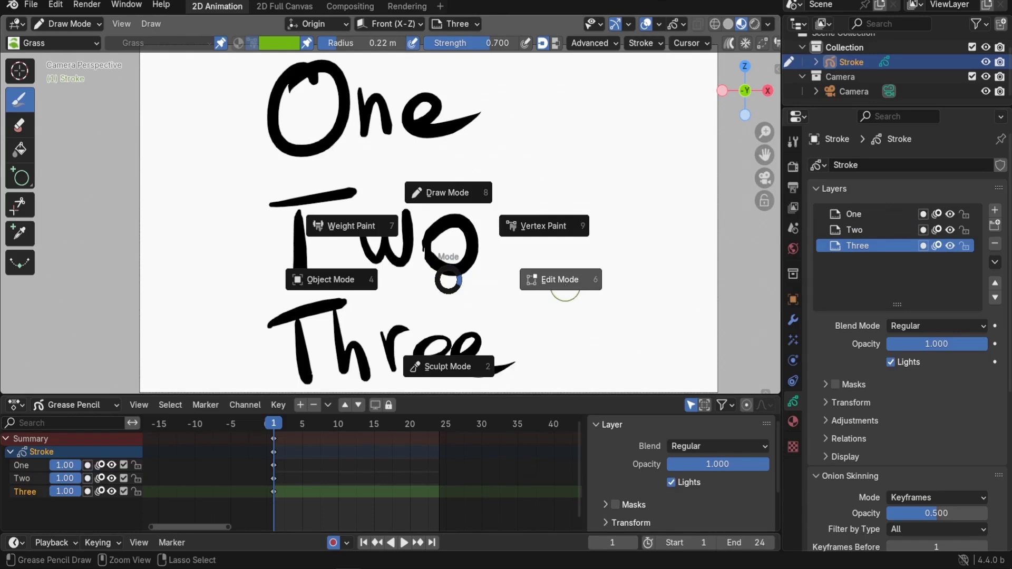
click(565, 288)
key(a)
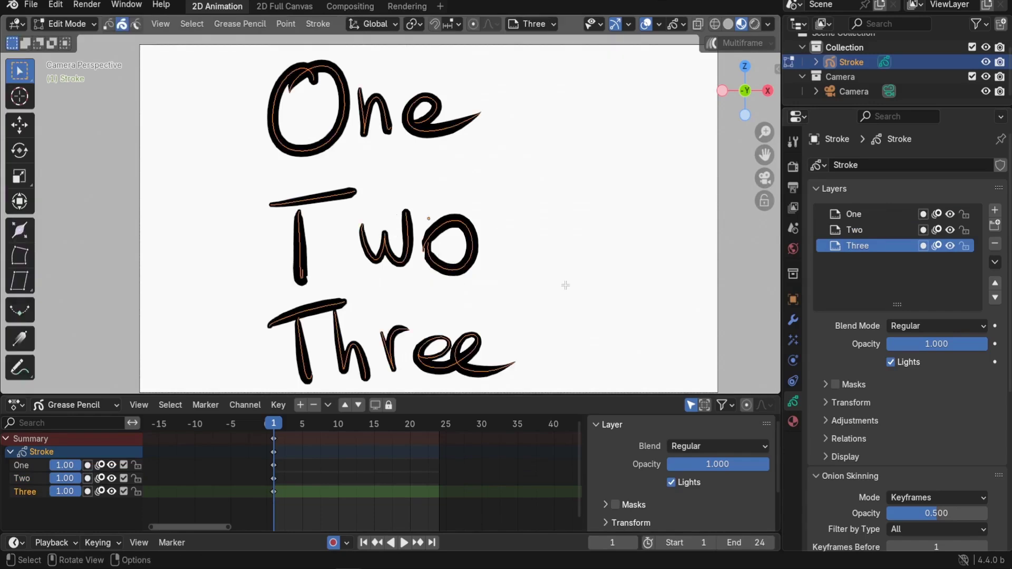
Step: Paste the copied strokes at frame 13 with Paste Type set to Paste by Layer
drag(333, 422, 358, 424)
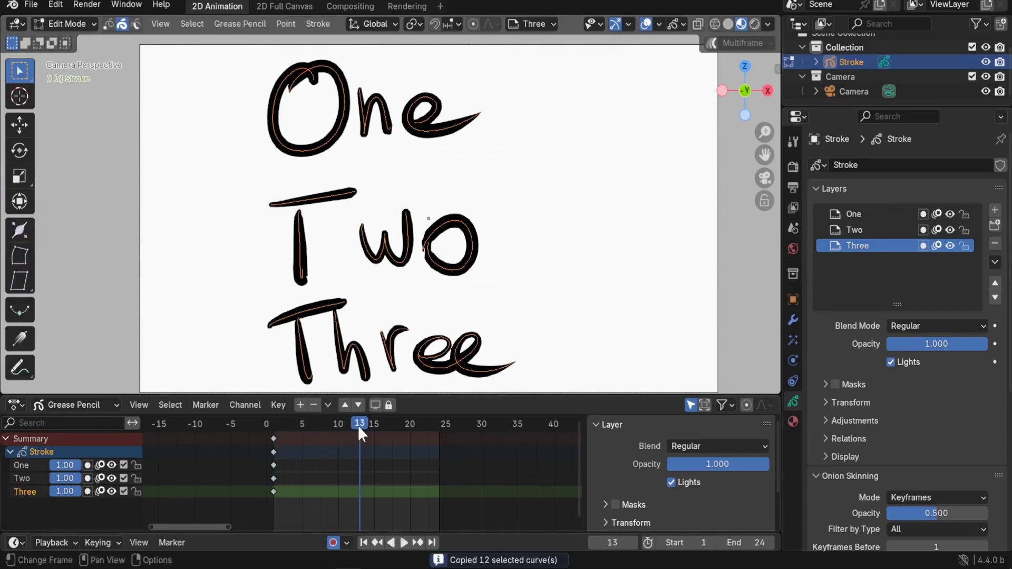
key(ctrl+v)
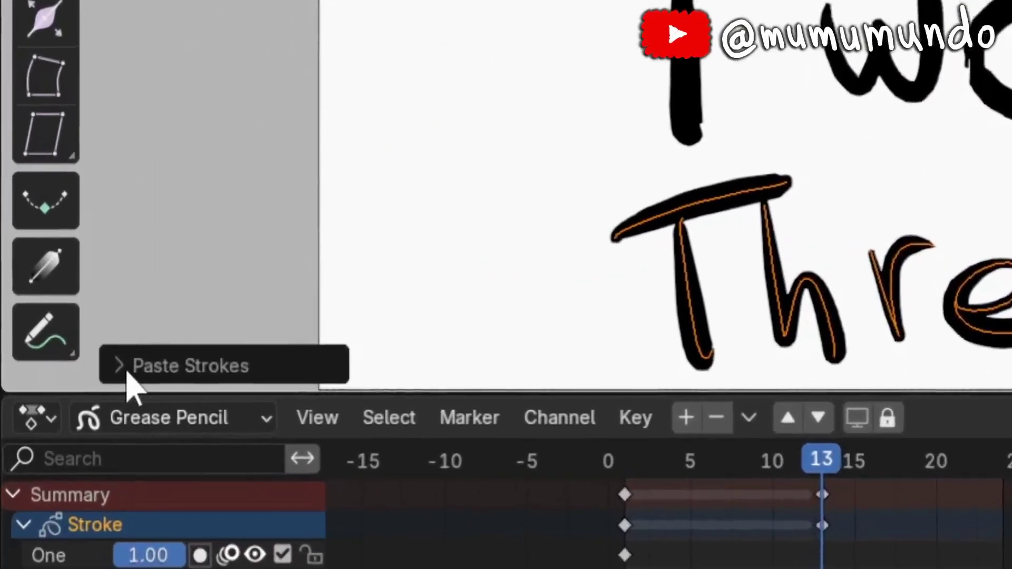
click(58, 382)
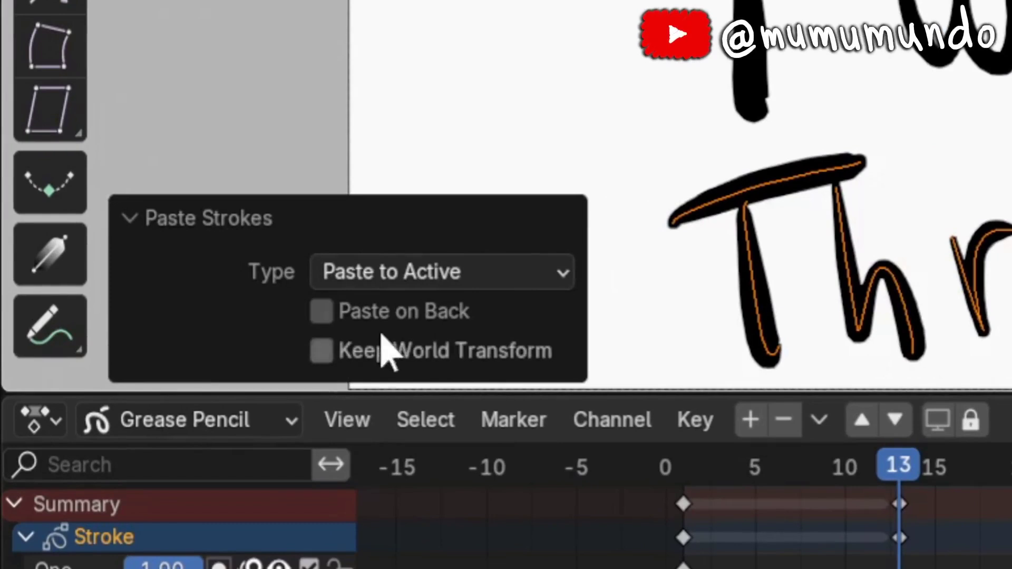
click(468, 271)
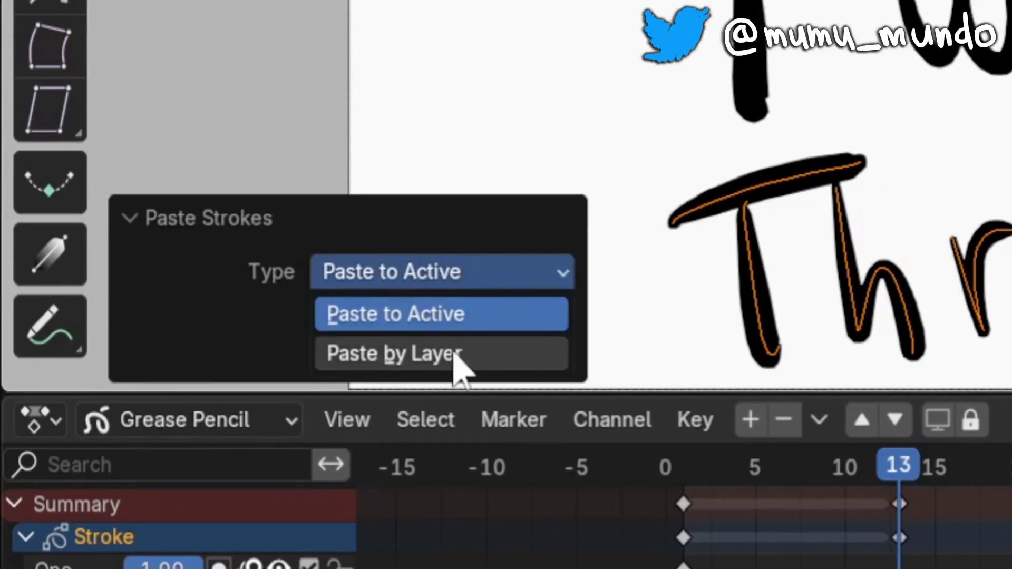
click(425, 354)
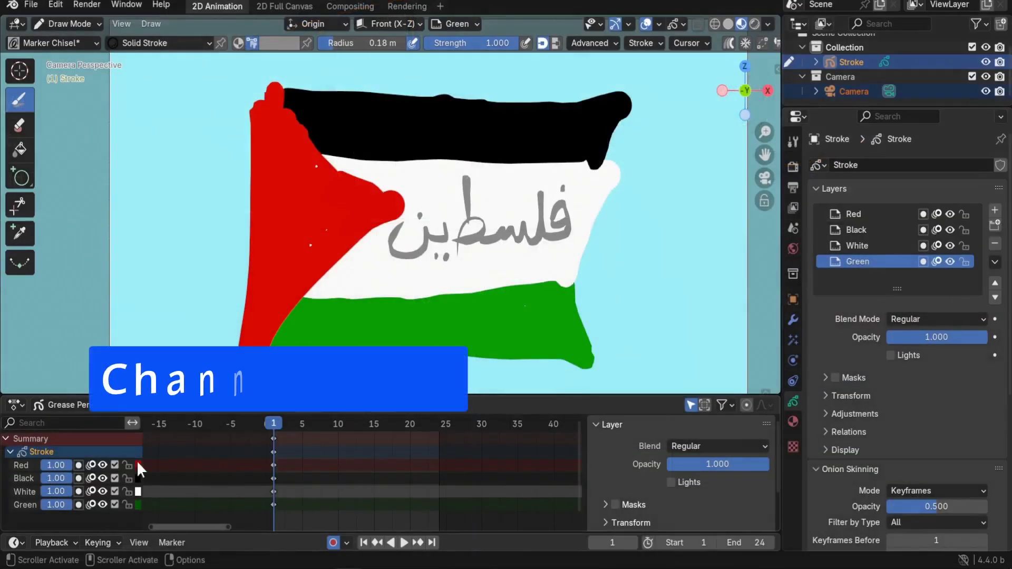
Step: Activate the Red layer and edit its channel colour in the layer Display settings
click(358, 466)
click(359, 491)
click(360, 506)
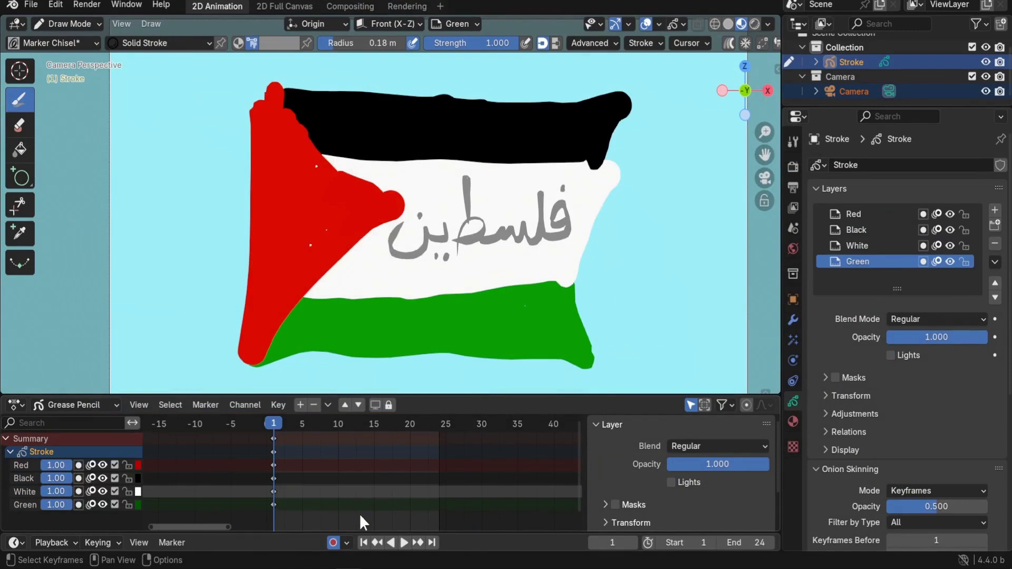
click(857, 213)
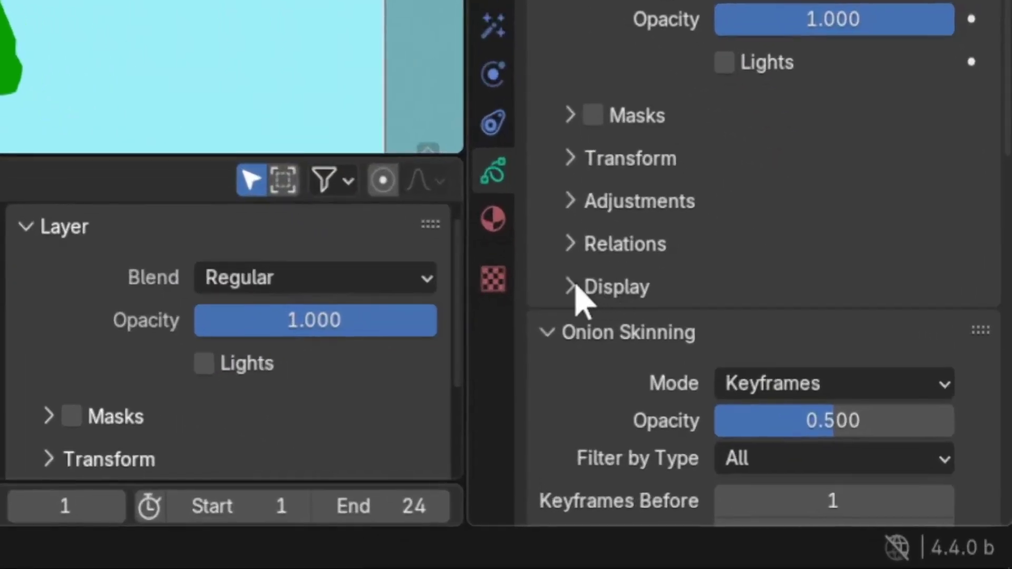
click(581, 291)
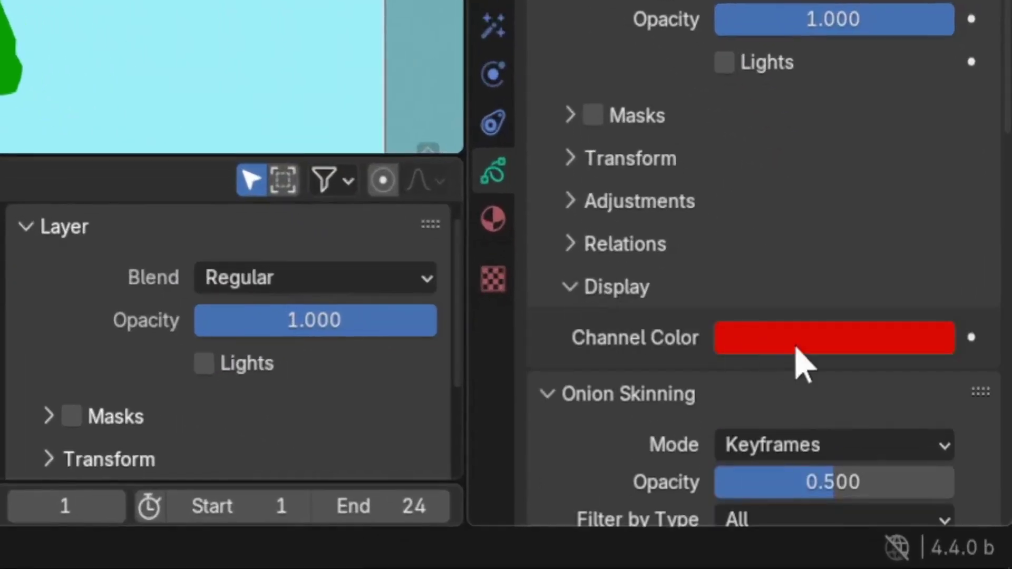
click(801, 364)
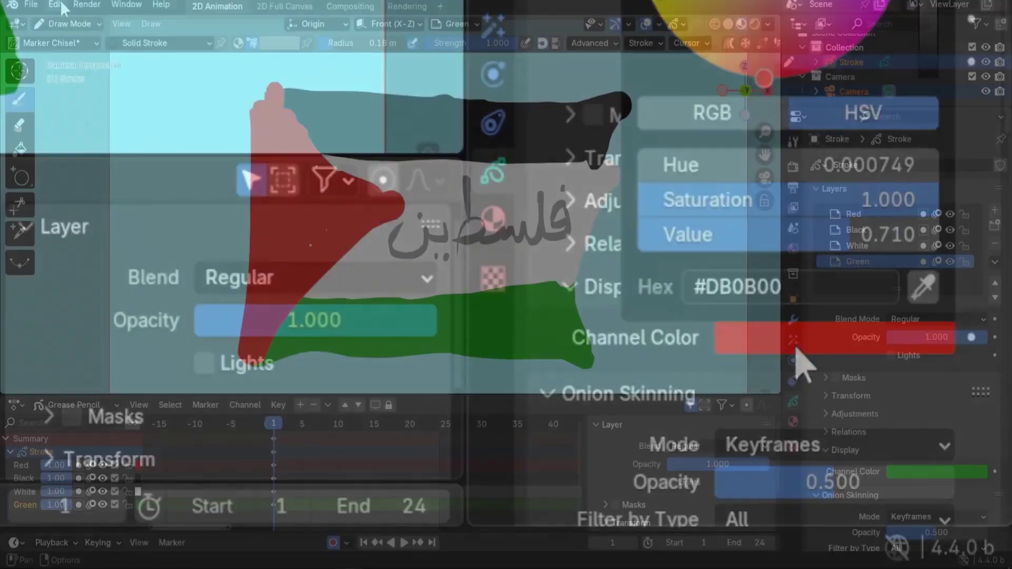
click(59, 9)
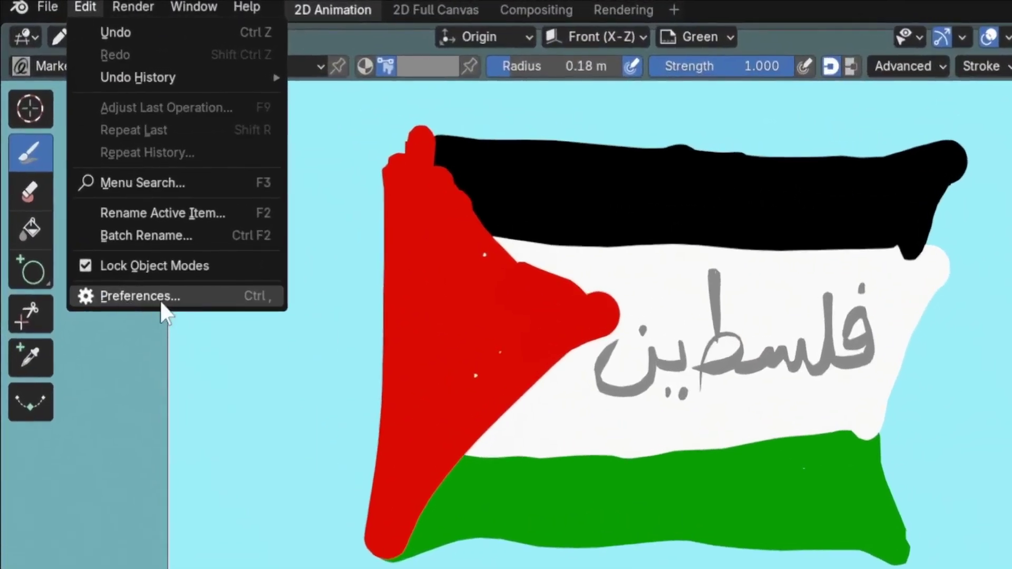
Step: Toggle Channel Group Colors in Preferences > Animation, leaving it on
click(162, 304)
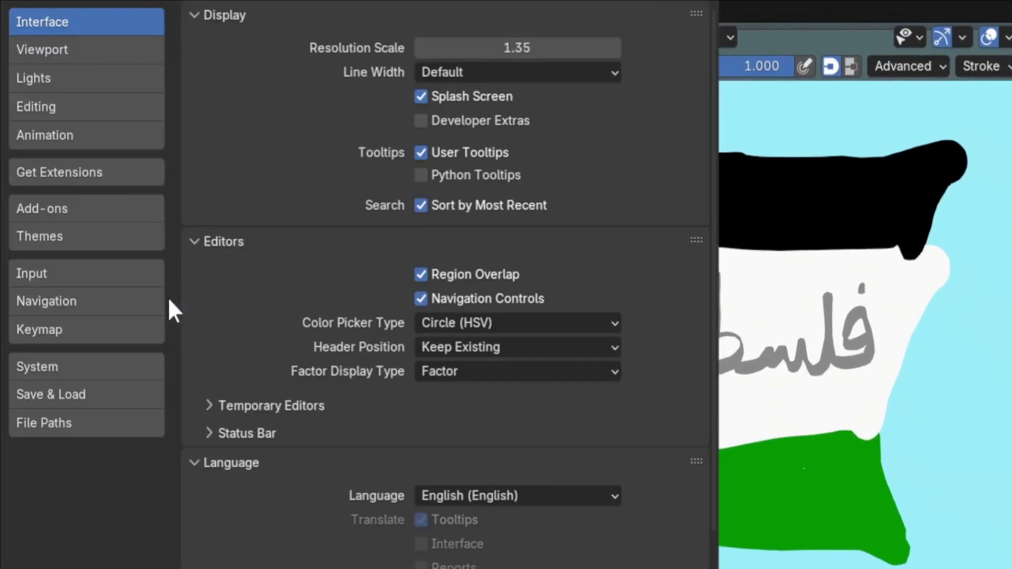
click(78, 140)
scroll(210, 207, down, 2)
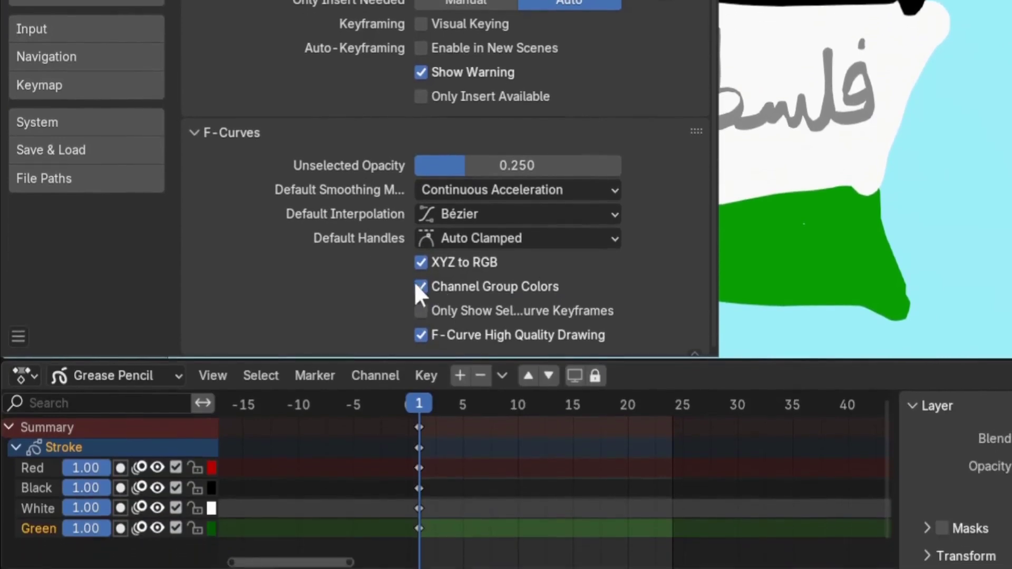
click(419, 285)
click(420, 284)
click(421, 285)
click(420, 285)
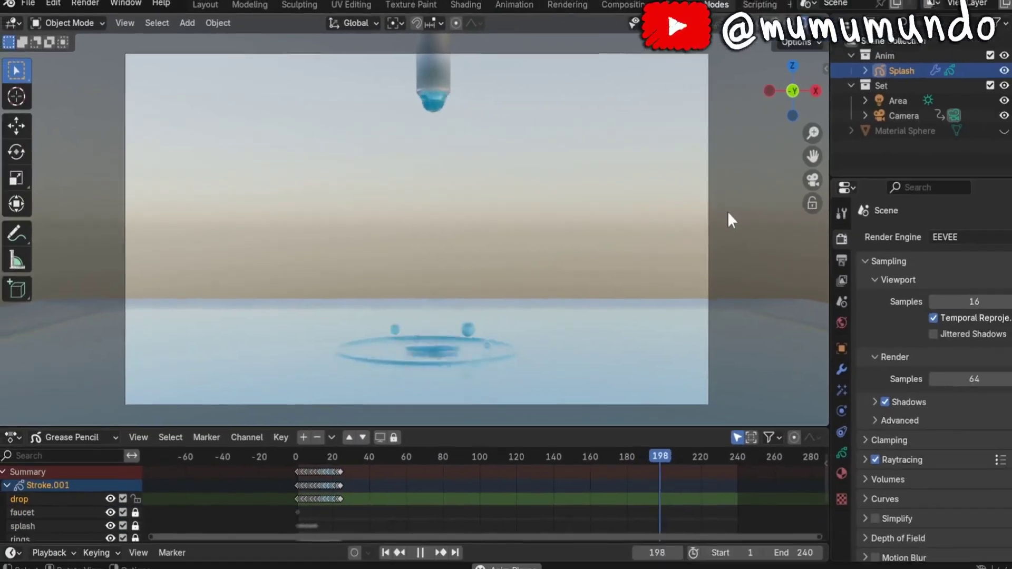
Step: Toggle the splash object's Geometry Nodes viewport display off and on, leaving it visible
click(842, 369)
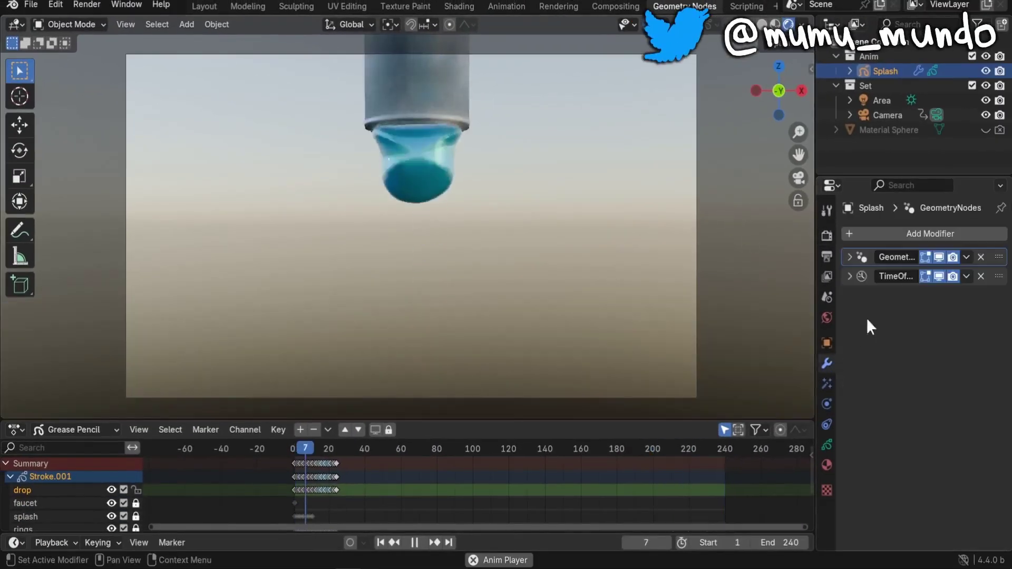
click(938, 257)
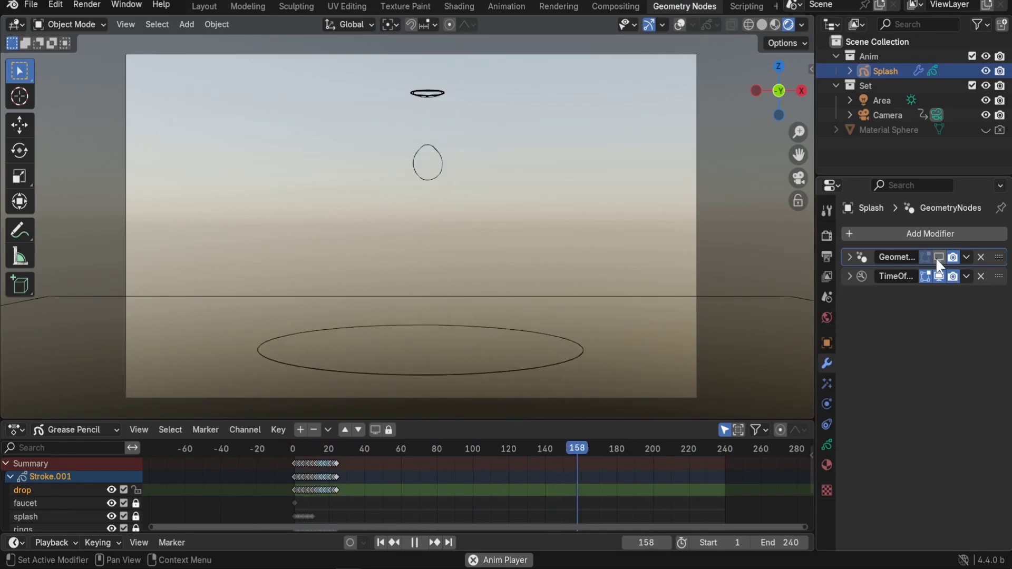
click(936, 258)
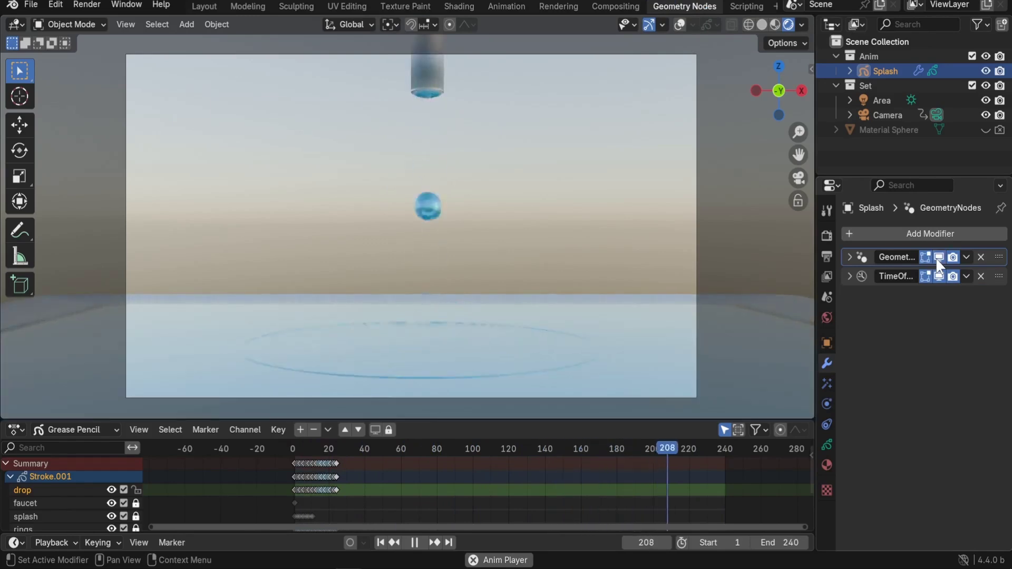
click(936, 259)
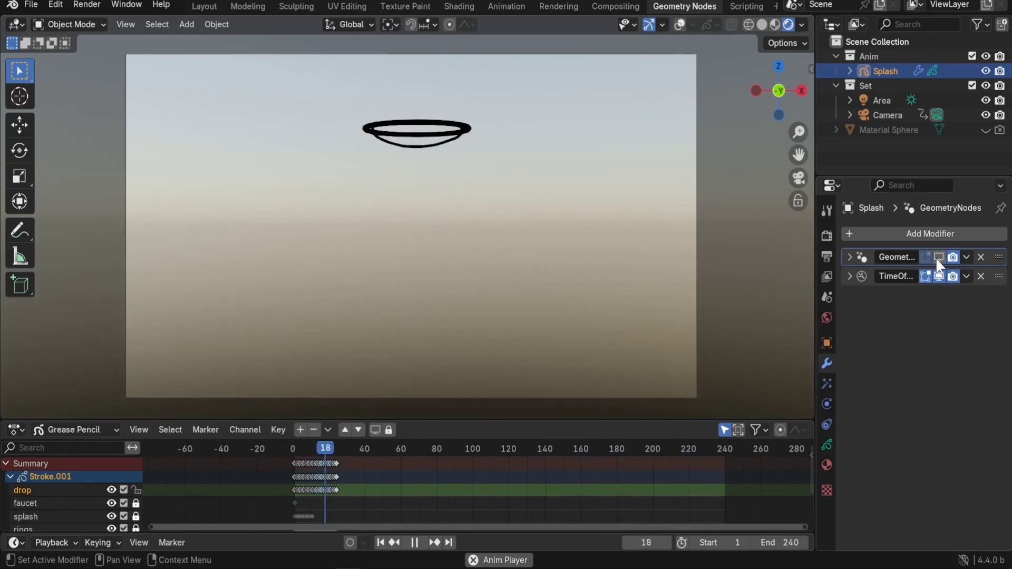
click(936, 258)
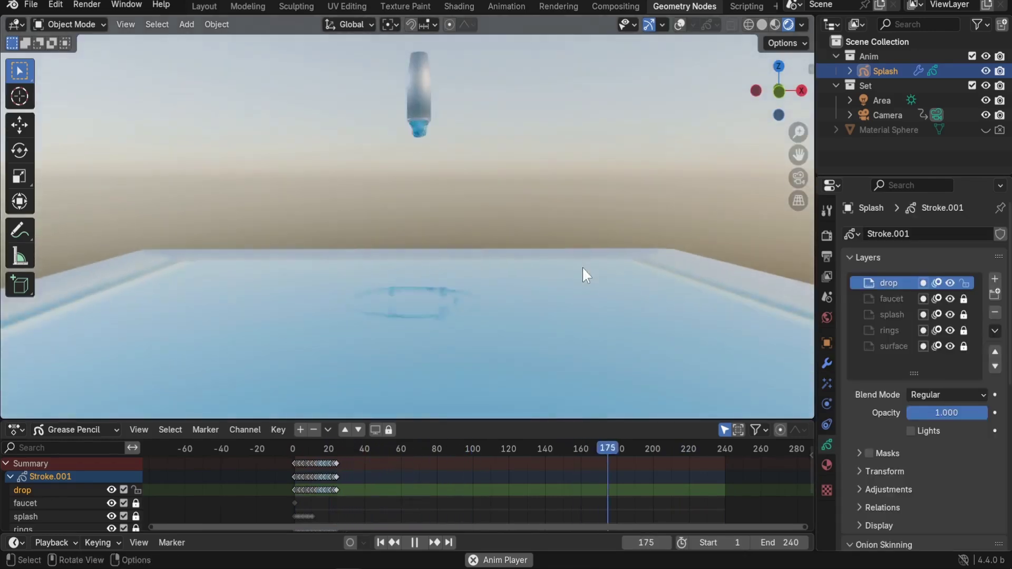
Step: Toggle the drop layer, show the splash layer, and hide the surface layer
click(950, 283)
click(950, 282)
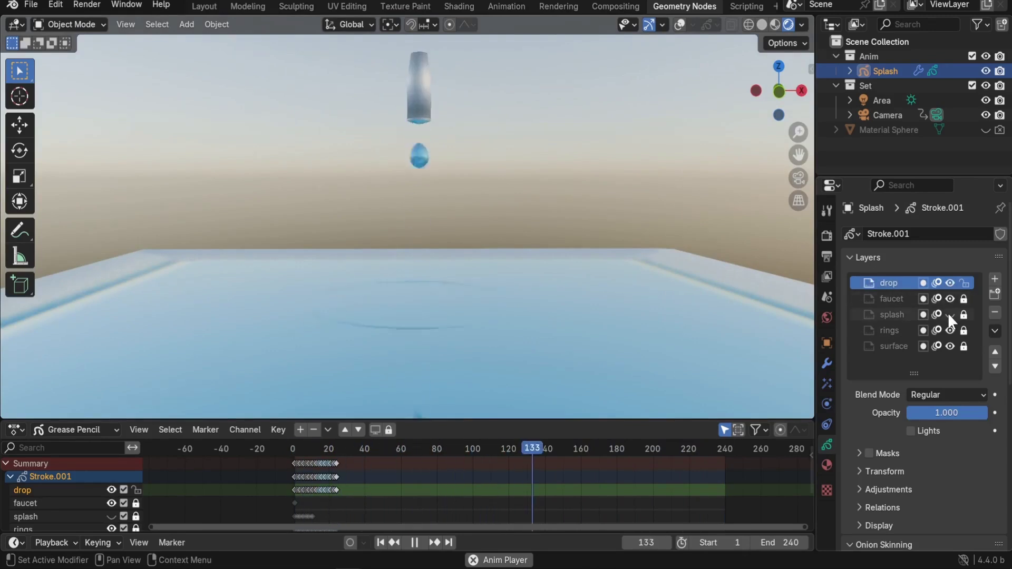
click(950, 314)
click(950, 346)
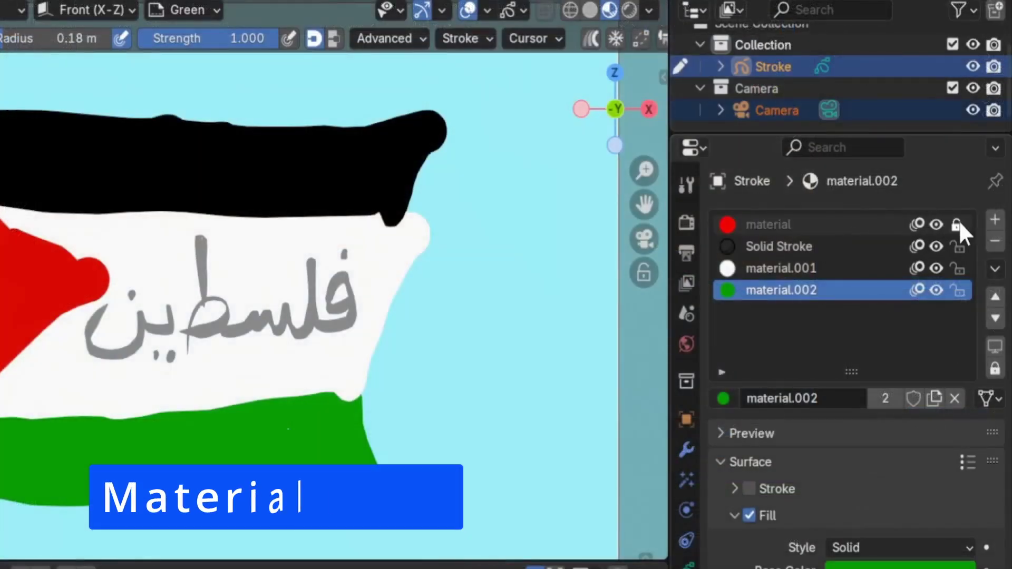
Step: Toggle the lock on the Solid Stroke, material.001 and material.002 material slots
click(957, 249)
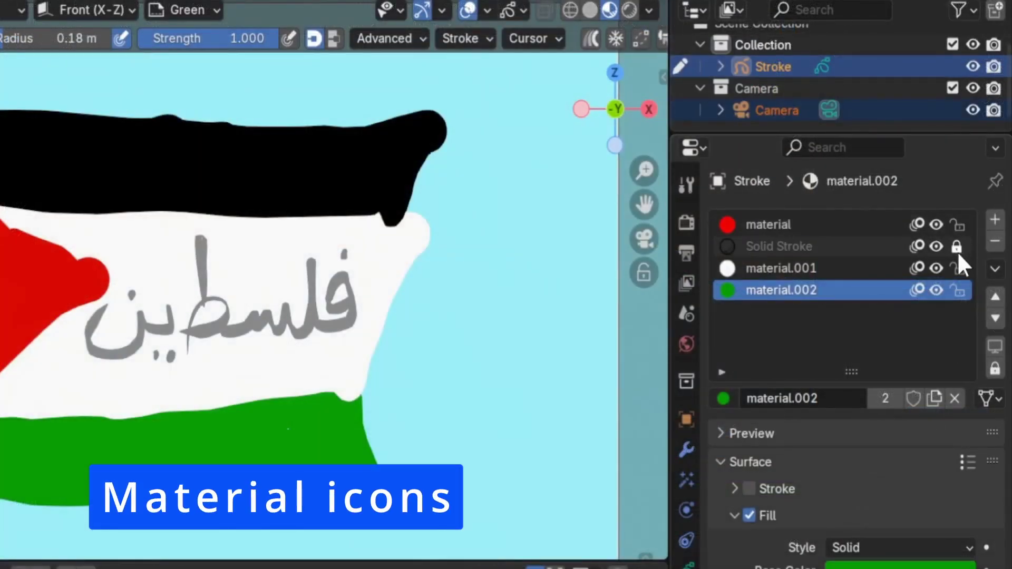
click(957, 252)
click(955, 269)
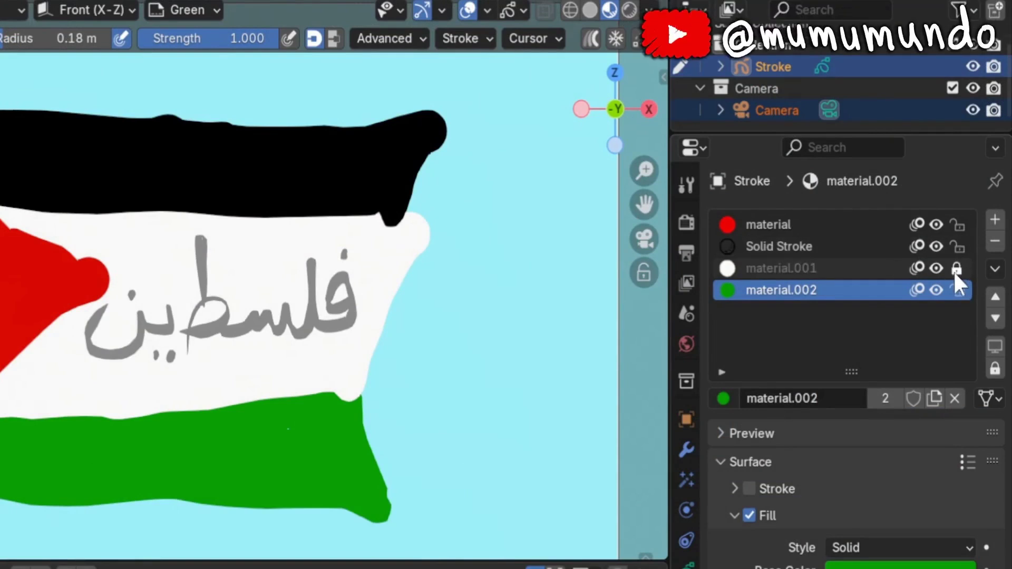
click(954, 270)
click(954, 291)
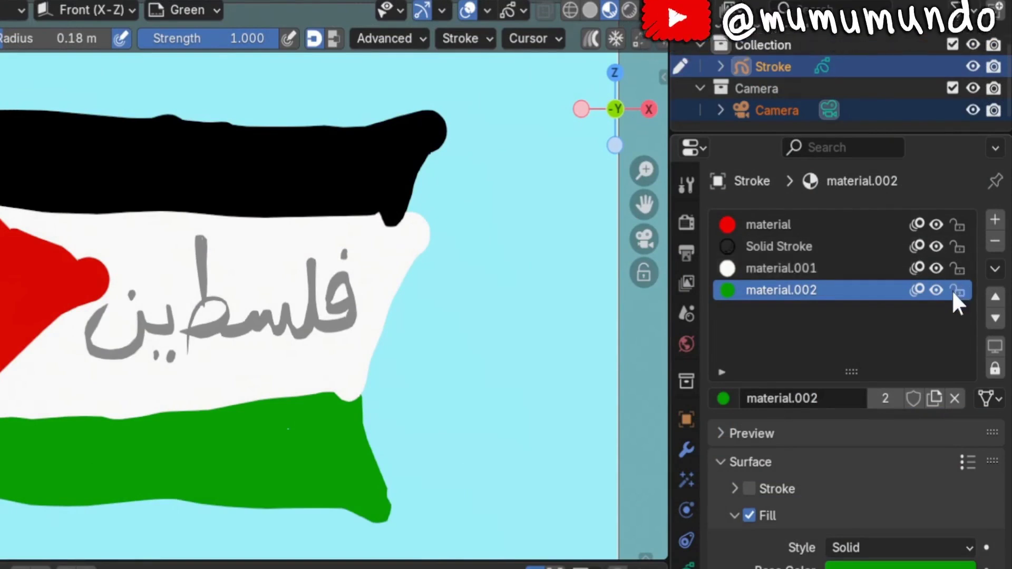
click(955, 291)
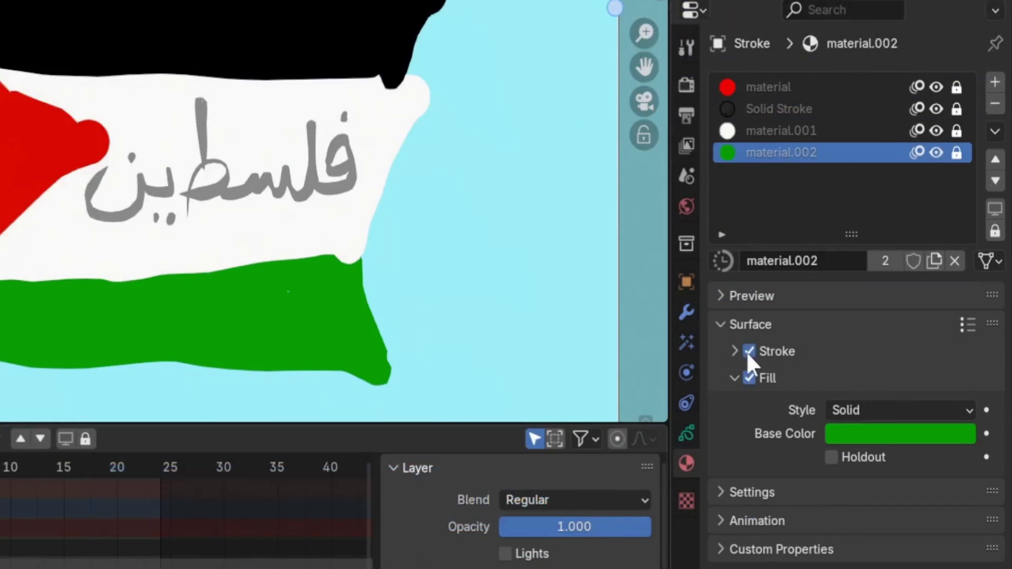
Step: Select the white material.001 slot and show the flag's layer list with its Flag Colors group
click(836, 131)
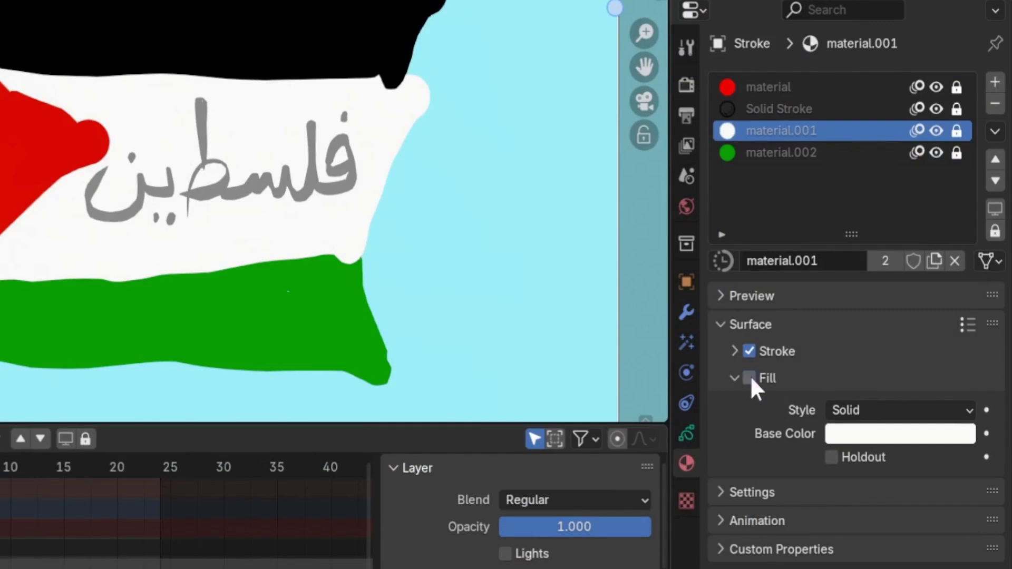
click(686, 434)
click(986, 226)
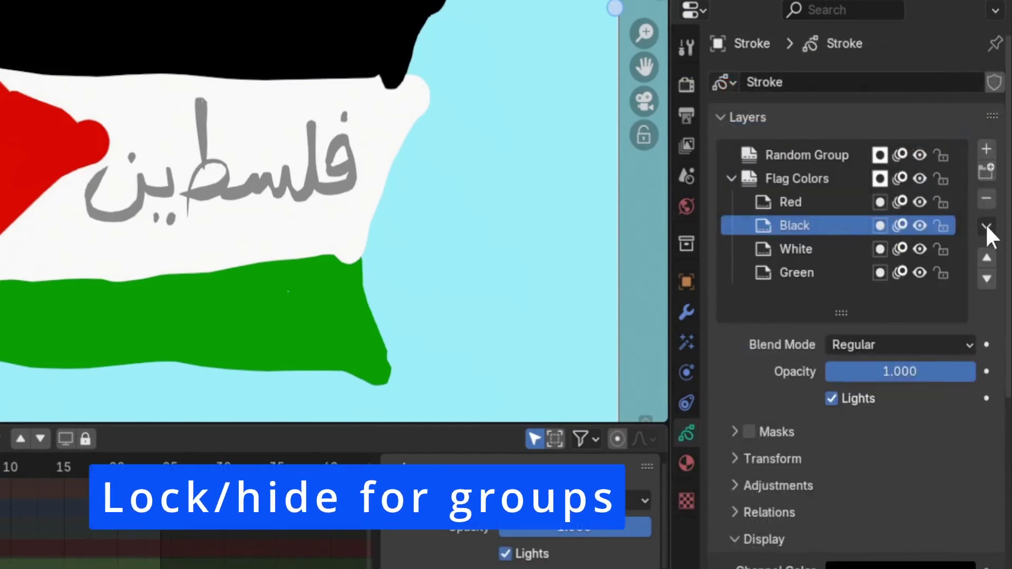
Step: Hide every layer except Black, show all layers again, then lock all layers
click(986, 226)
click(946, 325)
click(986, 226)
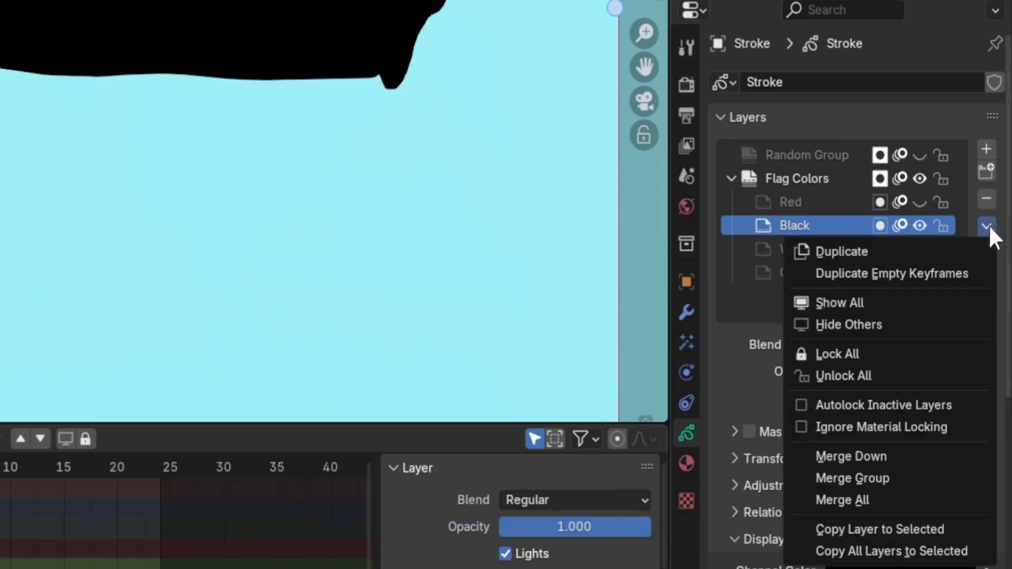
click(895, 303)
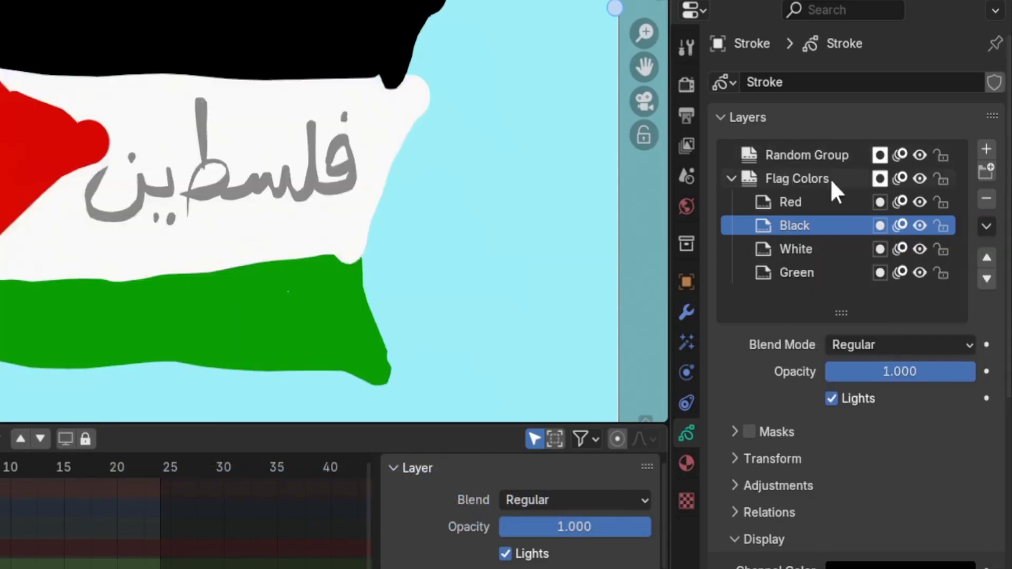
click(986, 226)
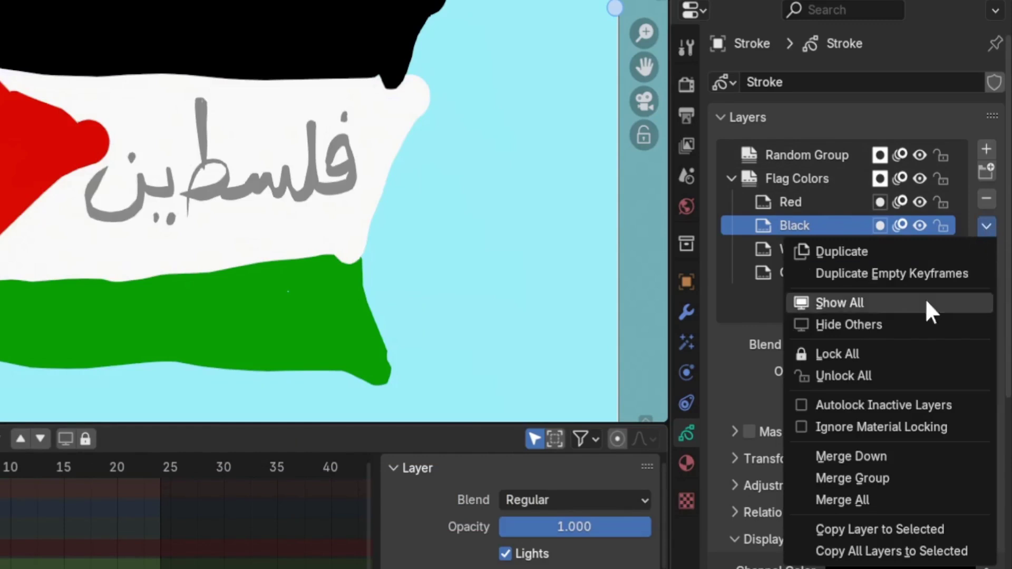
click(900, 355)
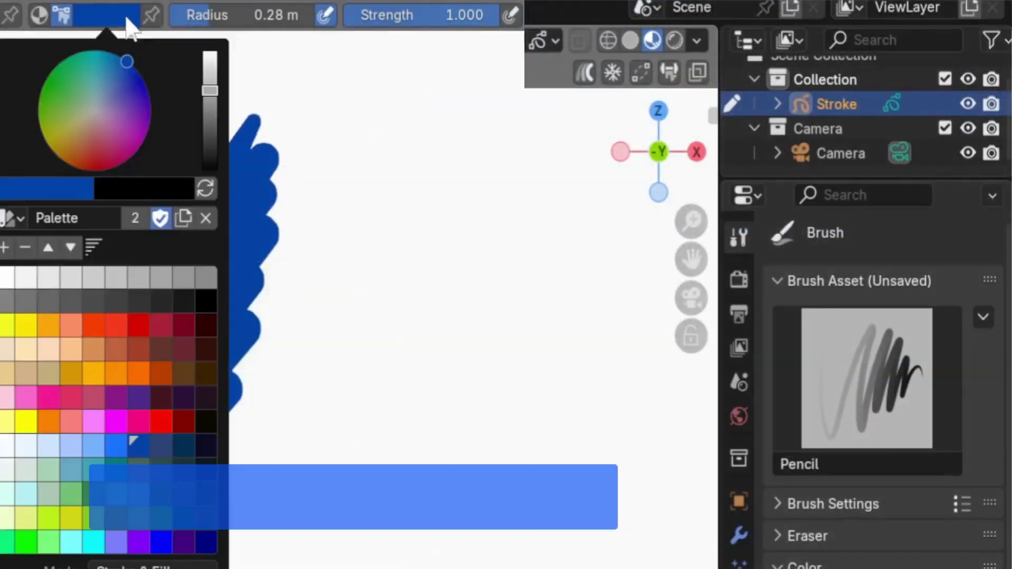
Step: Draw a purple stroke and a dark red stroke beside the blue one from the palette
click(138, 397)
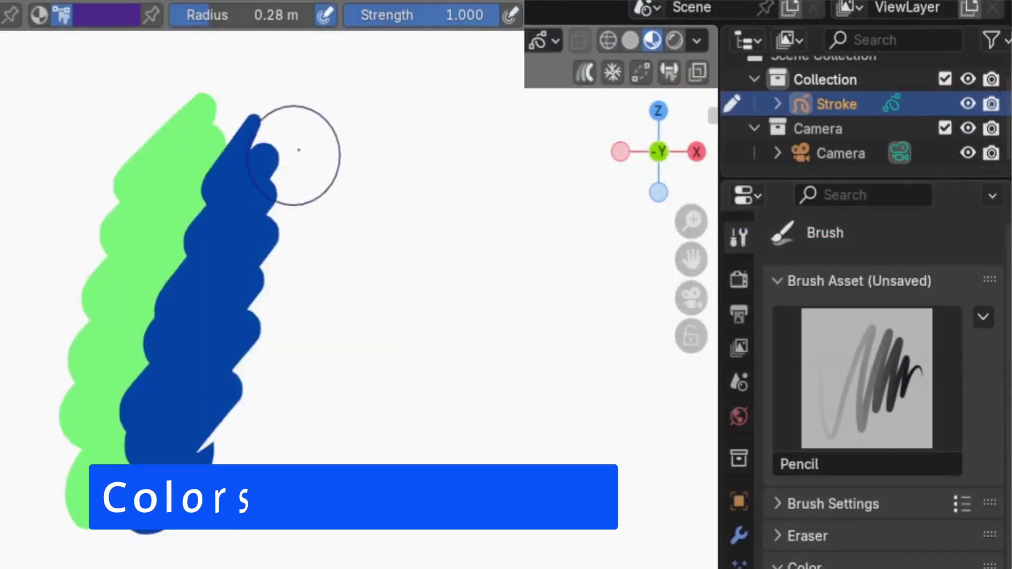
drag(327, 121, 235, 457)
click(105, 15)
click(205, 425)
mouse_move(369, 139)
mouse_down()
mouse_move(300, 316)
mouse_move(248, 543)
mouse_up()
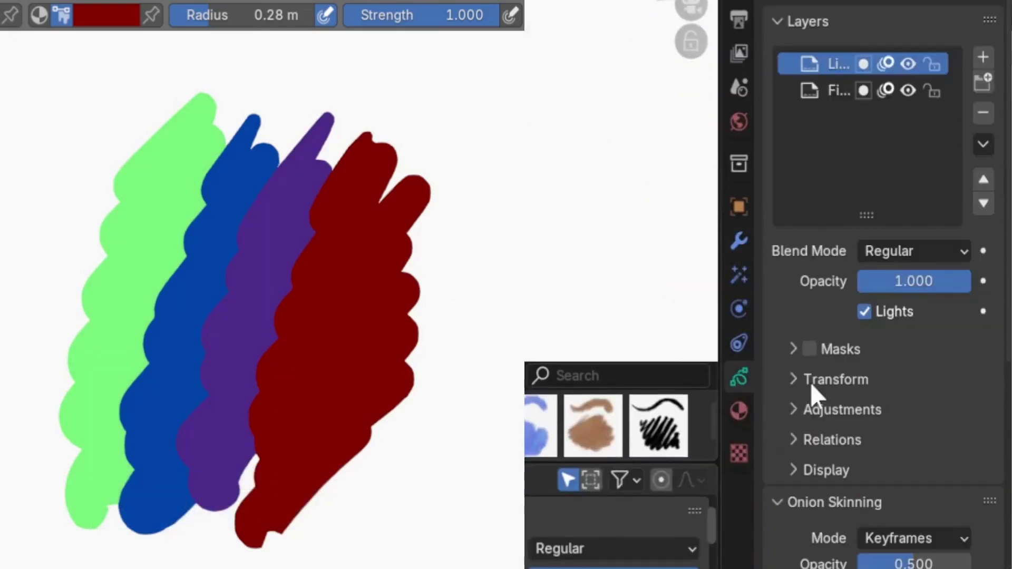
Step: Try a purple layer tint at factor 0.550, then reset the tint factor to 0.000
click(822, 410)
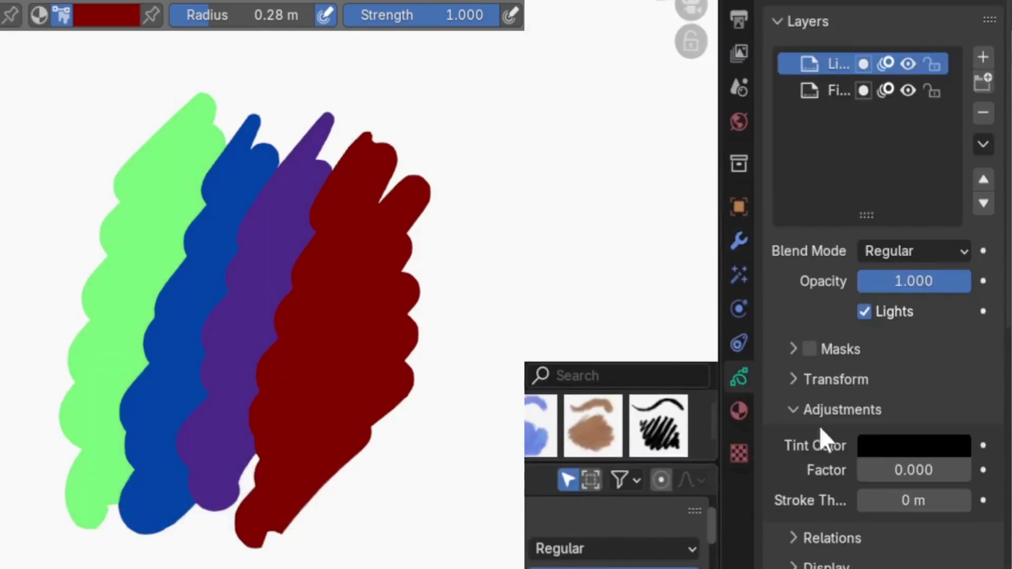
mouse_move(871, 469)
mouse_down()
mouse_move(957, 470)
mouse_move(943, 470)
mouse_up()
click(937, 446)
drag(952, 247, 965, 175)
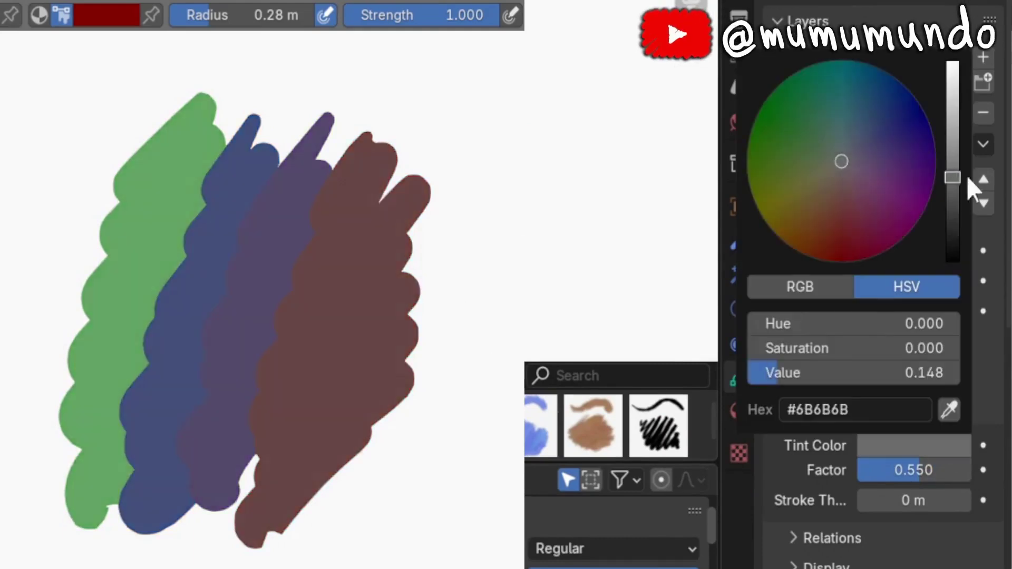
click(773, 202)
mouse_move(773, 202)
mouse_down()
mouse_move(867, 190)
mouse_move(872, 176)
mouse_up()
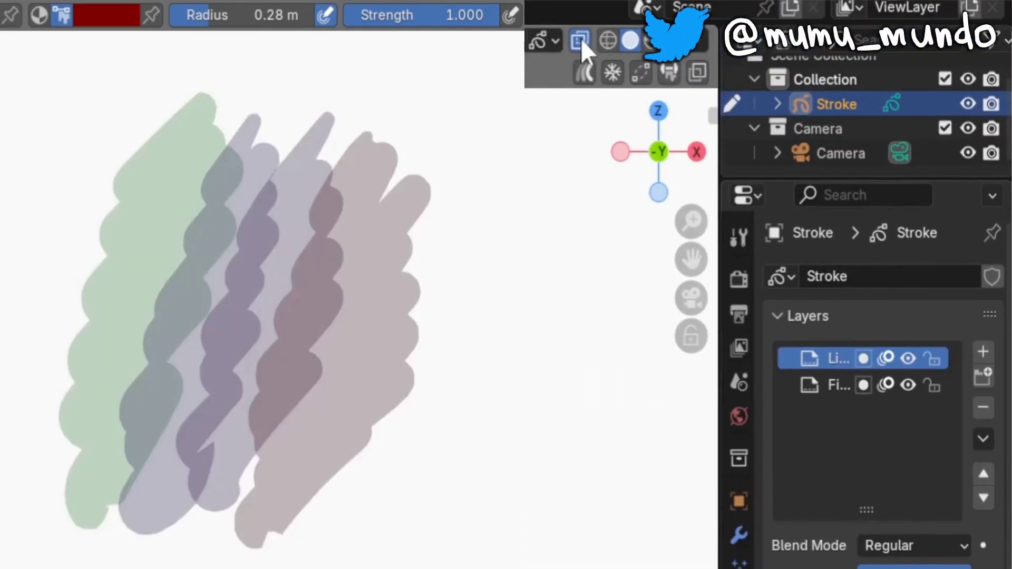
drag(894, 432, 745, 401)
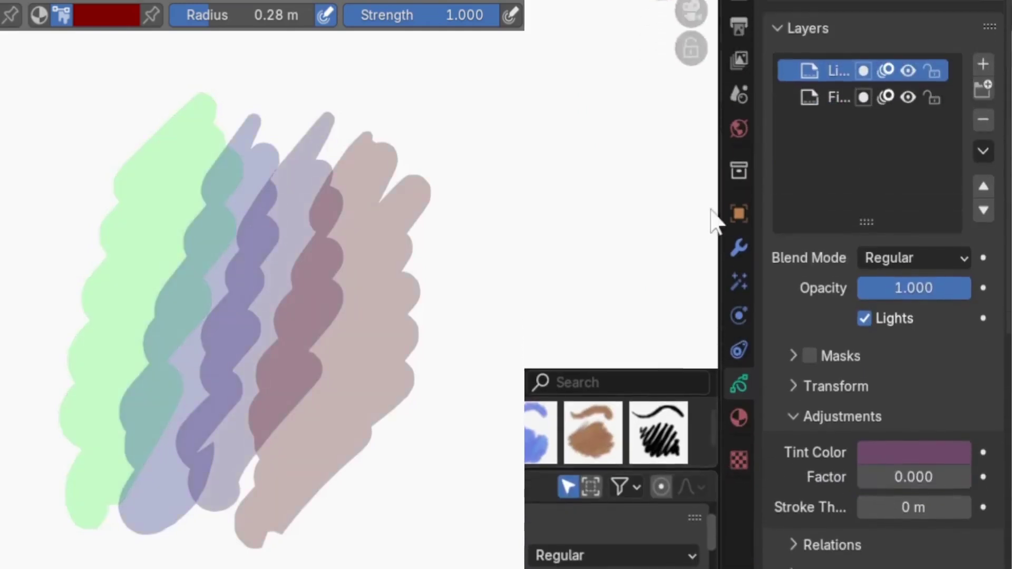
drag(677, 167, 654, 158)
scroll(655, 159, up, 8)
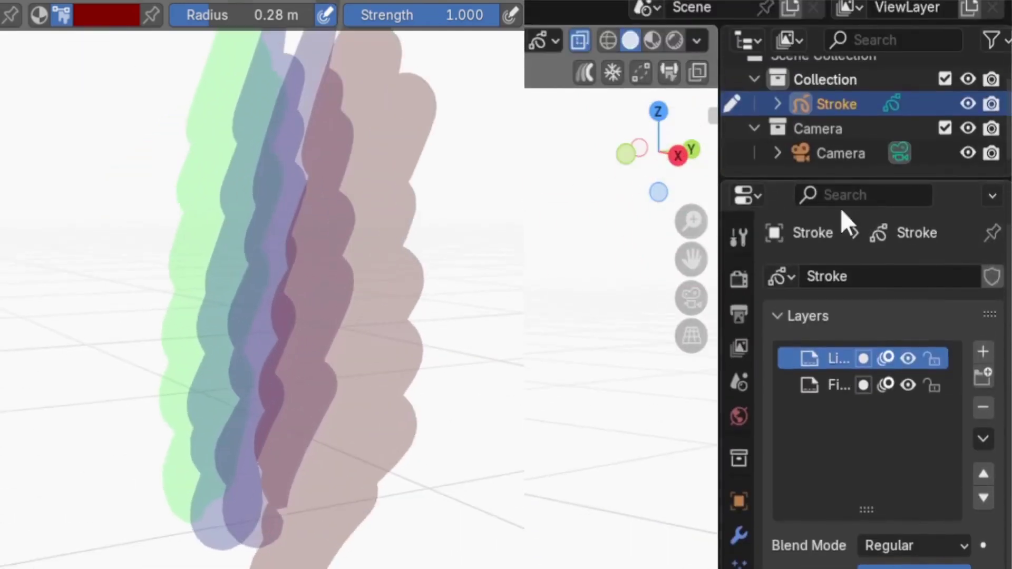